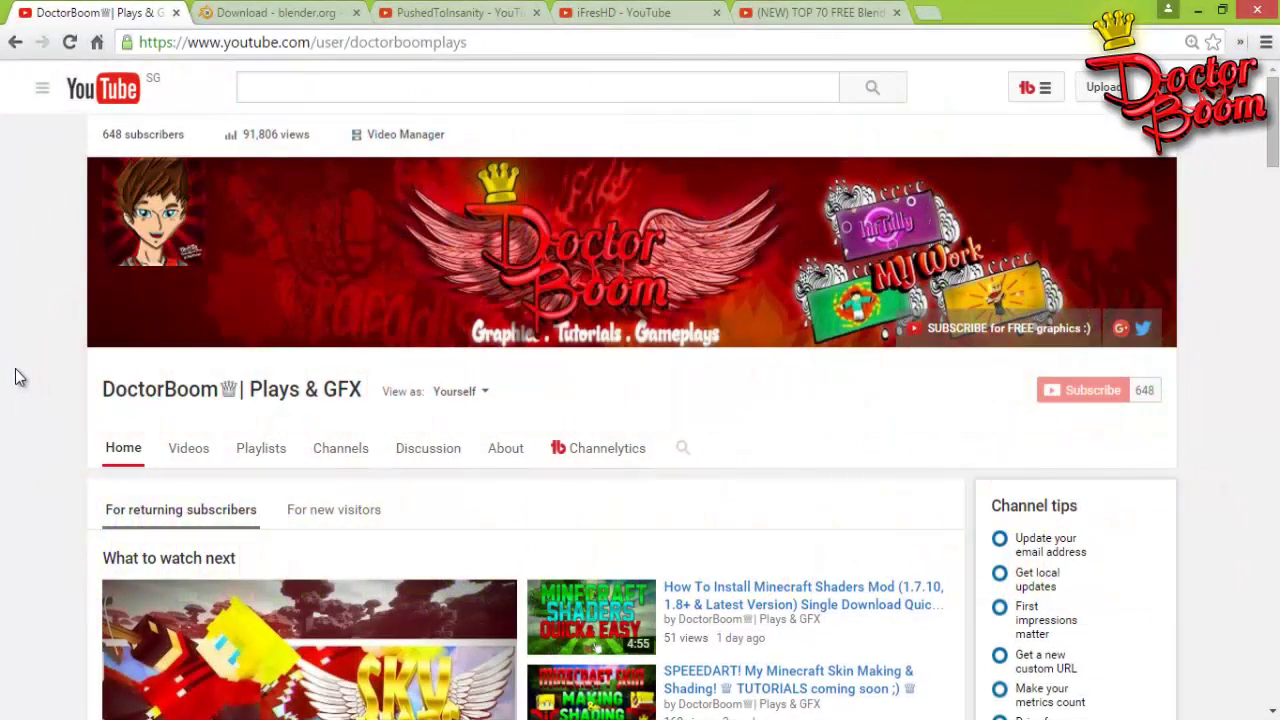
Start the Blender 2.76b 64-bit Windows .msi download from blender.org, then cancel it
{"action": "key", "text": "ctrl+Tab"}
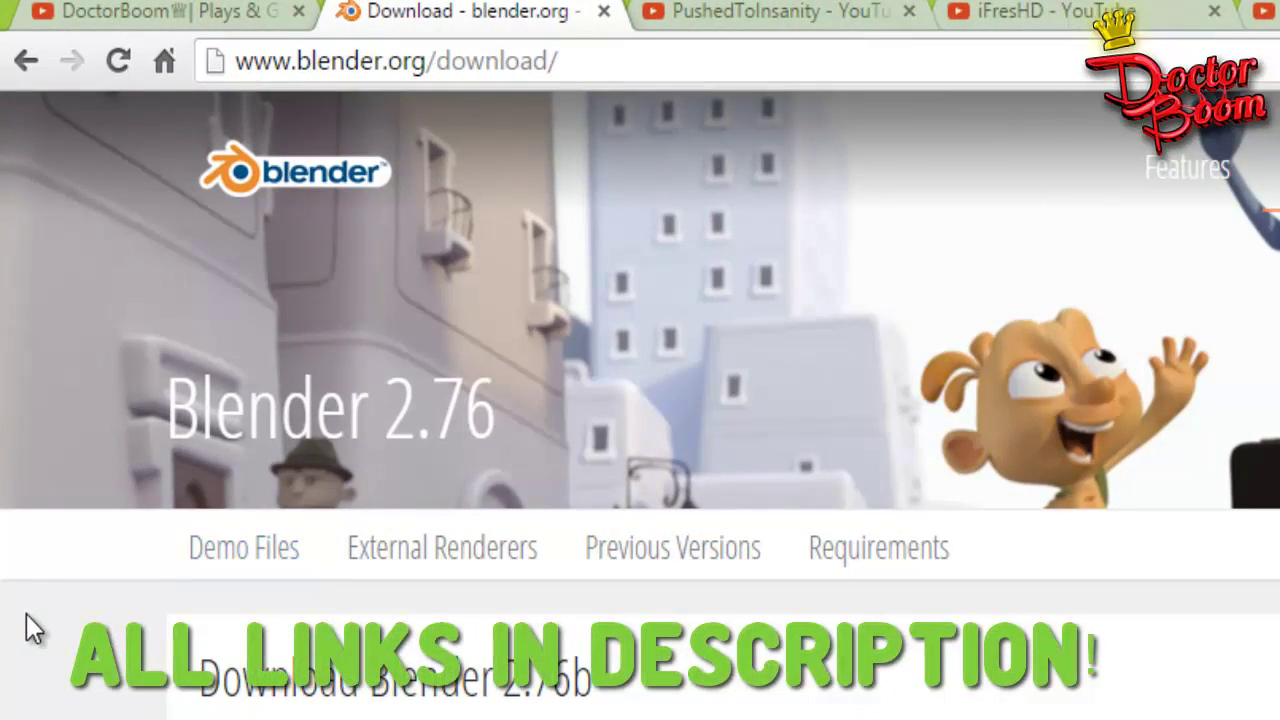
{"action": "scroll", "coordinate": [33, 628], "scroll_direction": "down", "scroll_amount": 4}
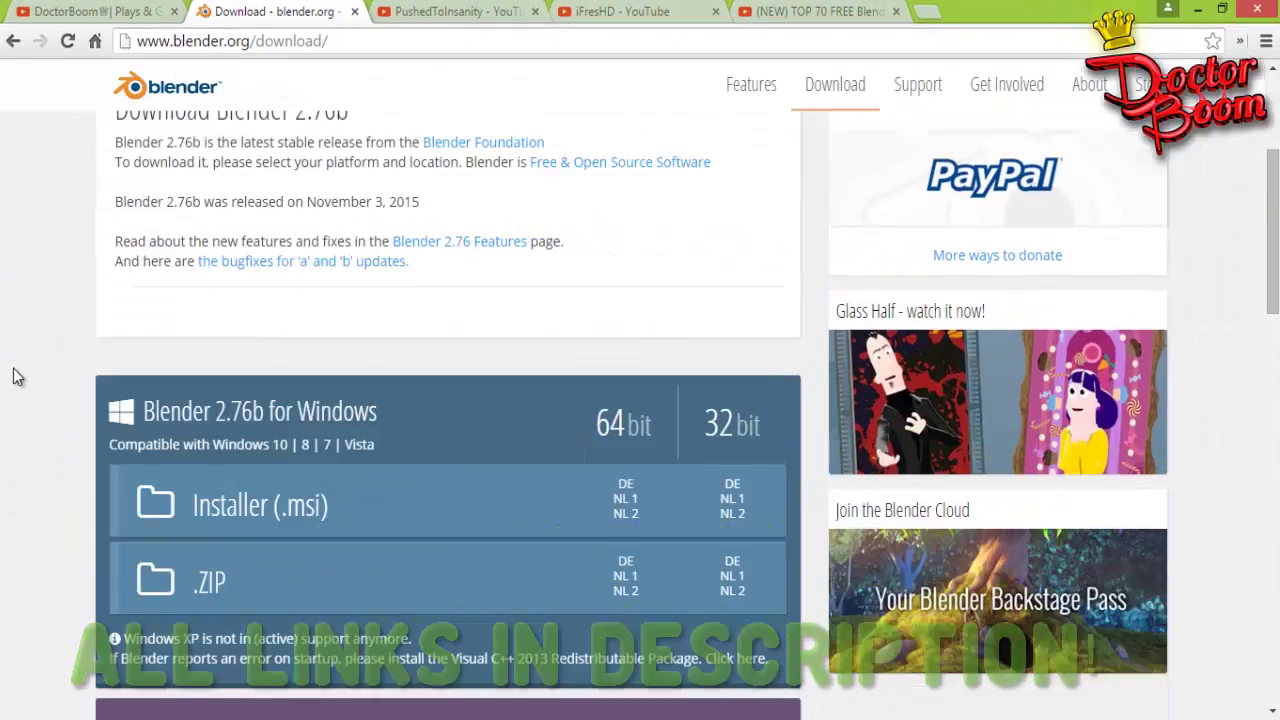
{"action": "scroll", "coordinate": [15, 376], "scroll_direction": "up", "scroll_amount": 3}
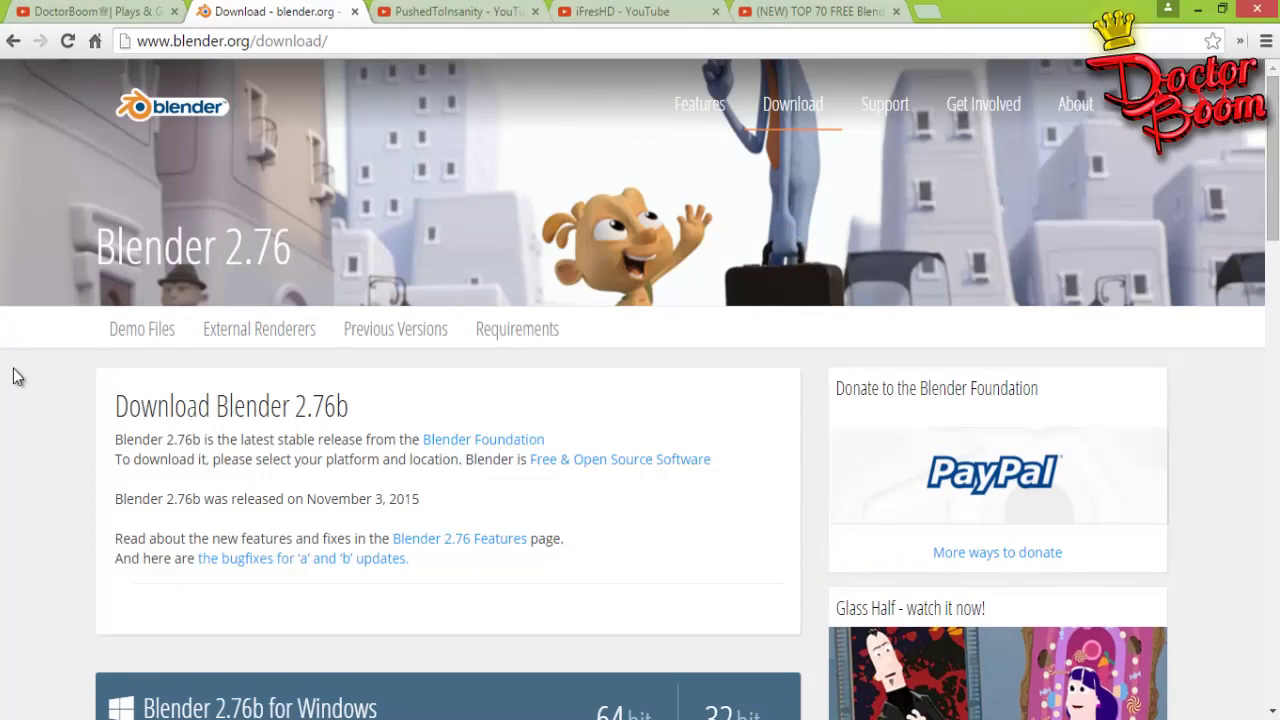
{"action": "scroll", "coordinate": [15, 376], "scroll_direction": "down", "scroll_amount": 2}
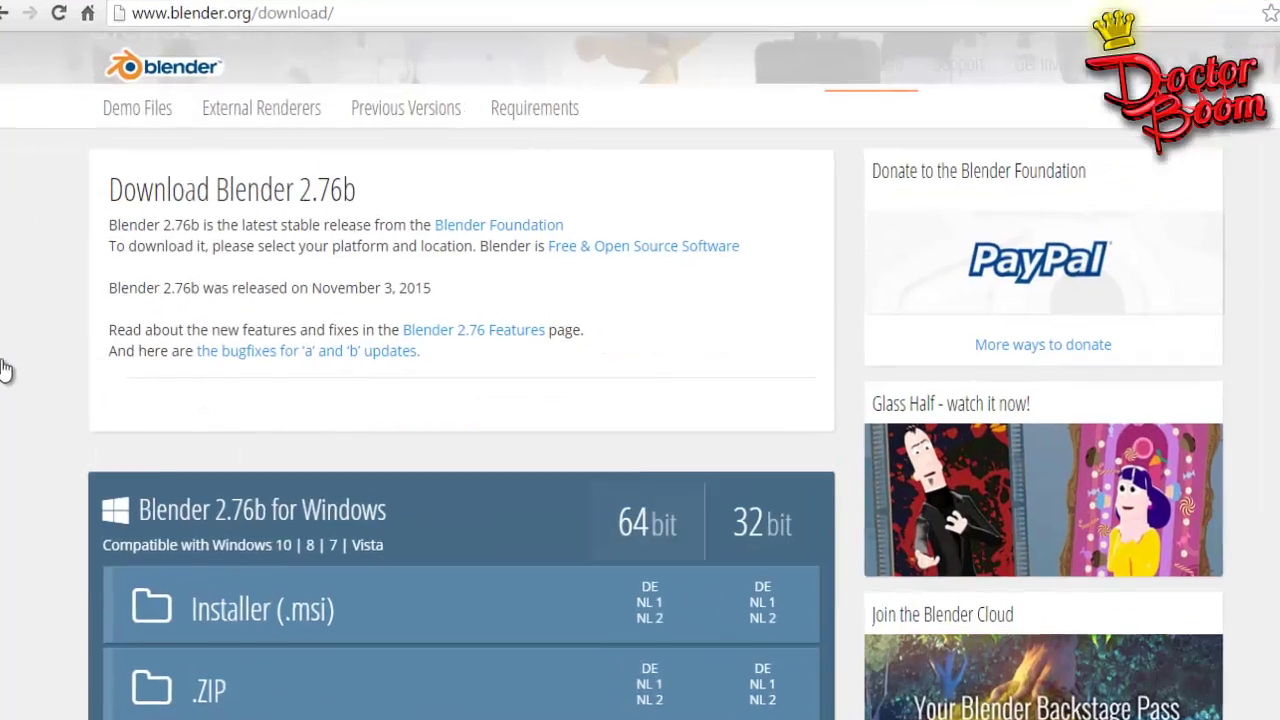
{"action": "scroll", "coordinate": [15, 376], "scroll_direction": "down", "scroll_amount": 2}
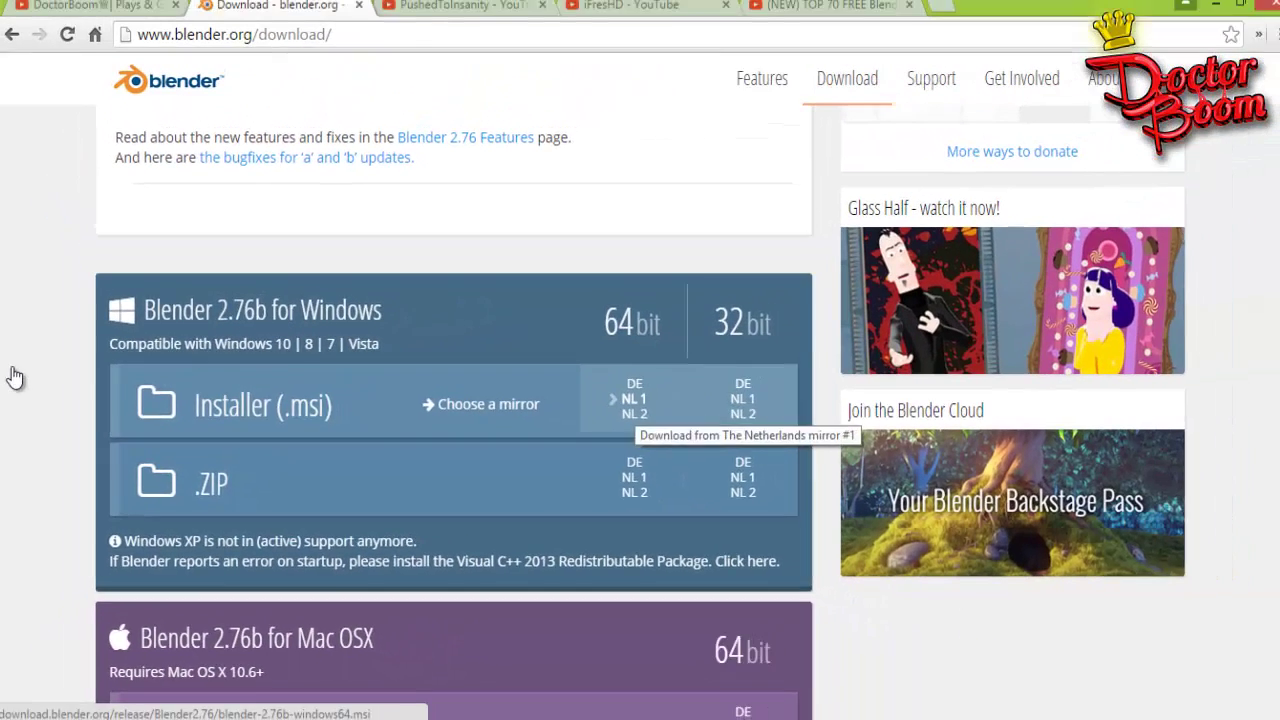
{"action": "left_click", "coordinate": [824, 363]}
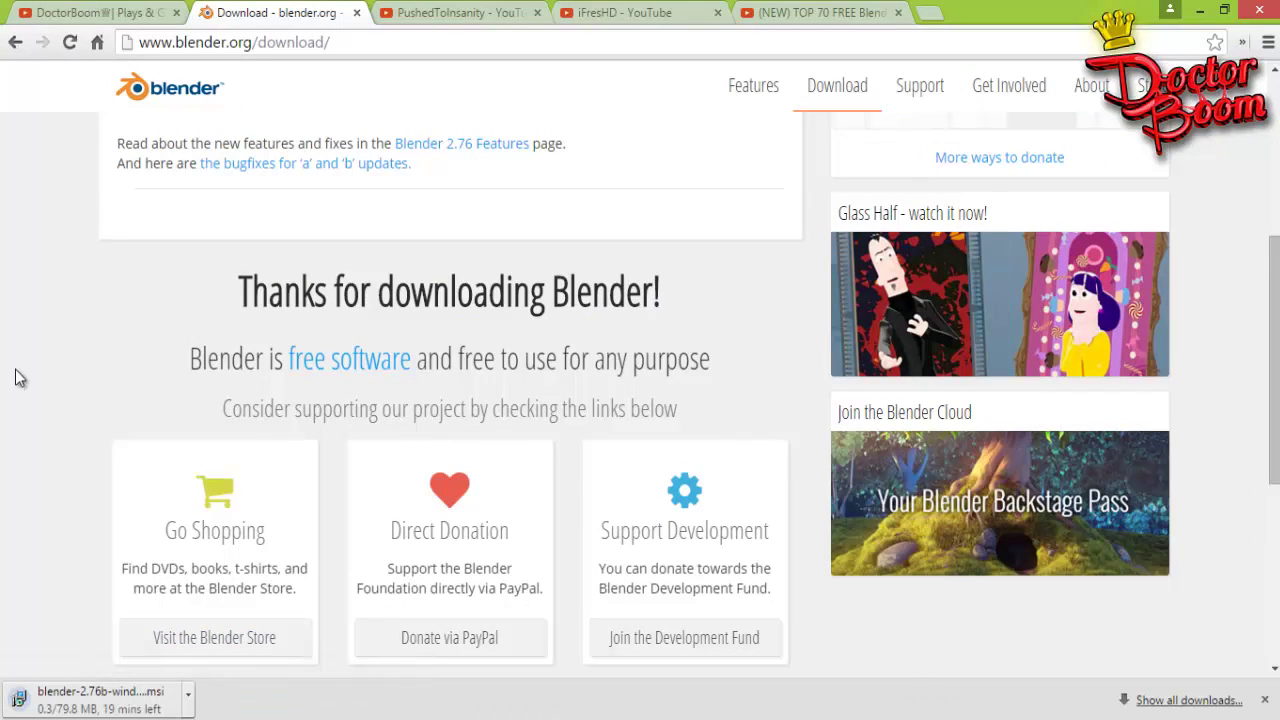
{"action": "left_click", "coordinate": [187, 692]}
{"action": "left_click", "coordinate": [229, 666]}
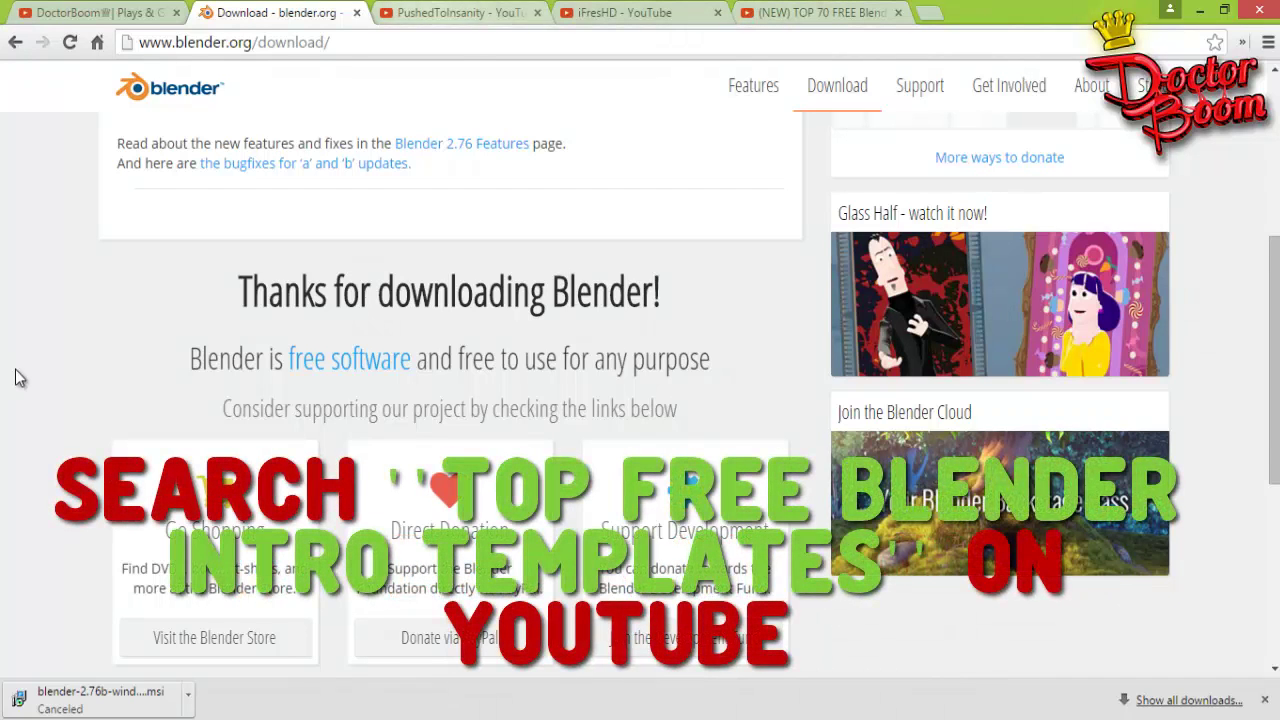
Cycle past the PushedToInsanity and iFresHD channel tabs to the TOP 70 FREE Blender Intro Templates video
{"action": "key", "text": "ctrl+Tab"}
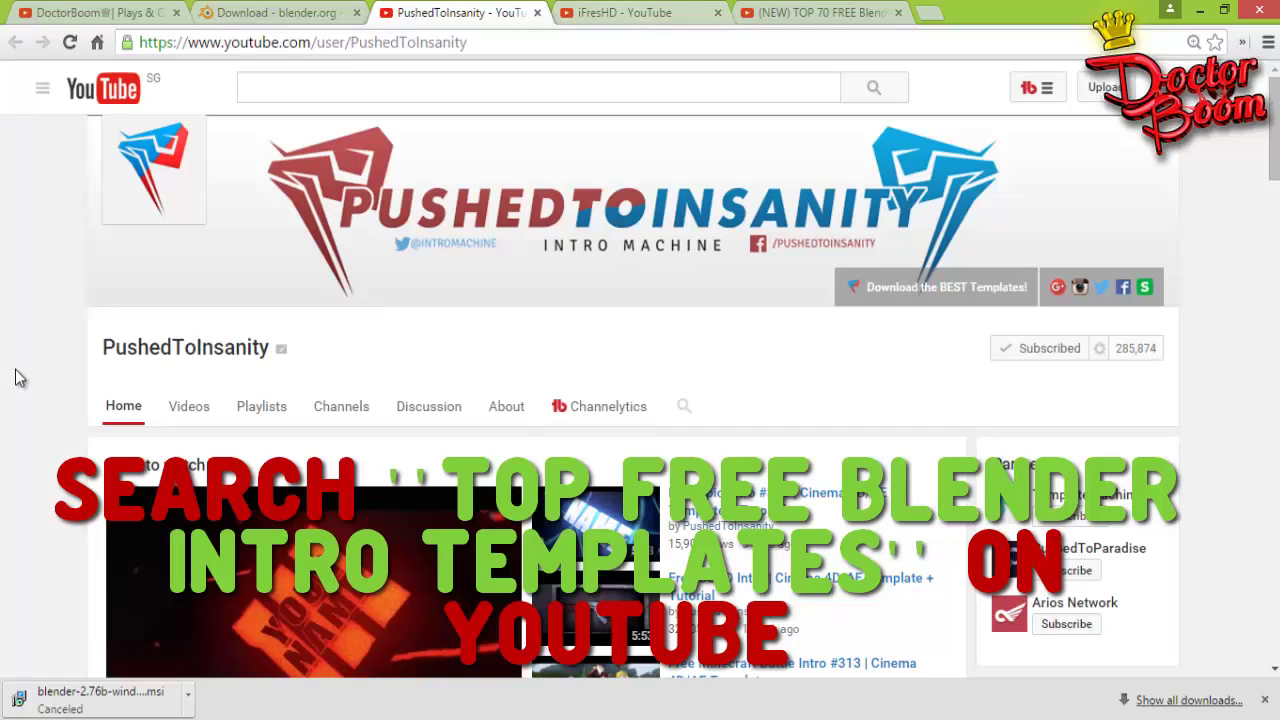
{"action": "scroll", "coordinate": [15, 378], "scroll_direction": "down", "scroll_amount": 2}
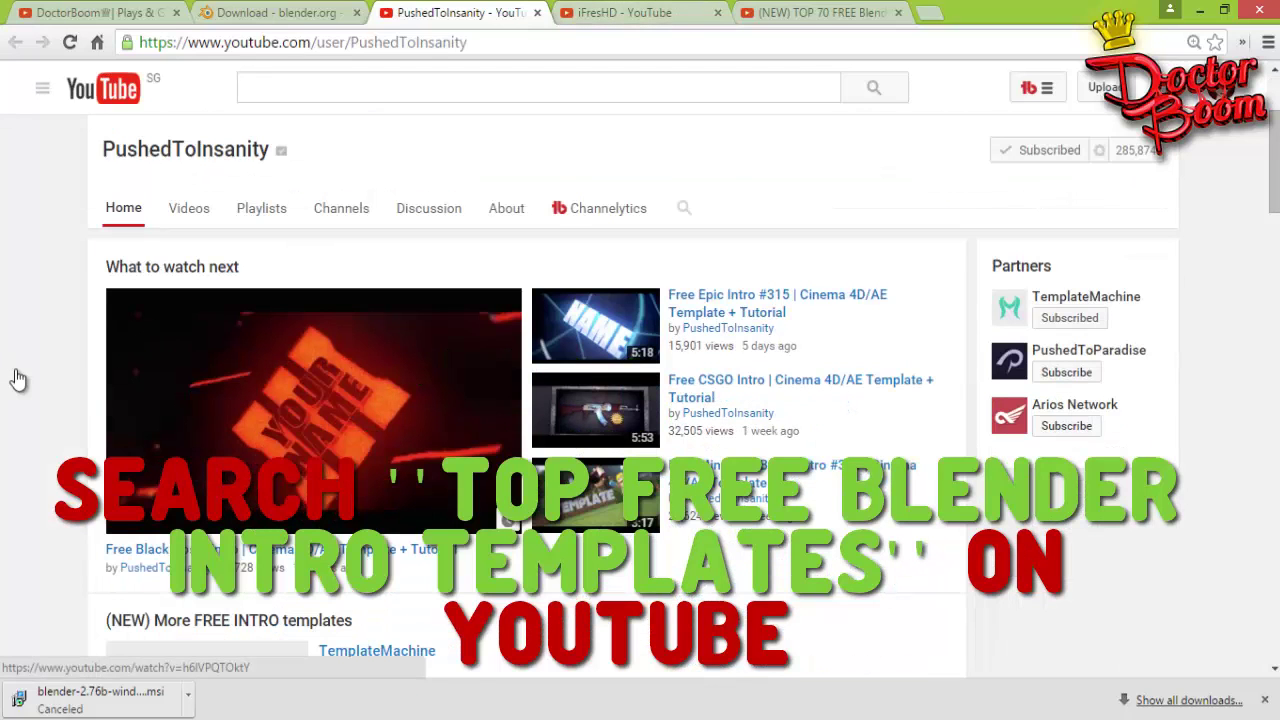
{"action": "scroll", "coordinate": [17, 370], "scroll_direction": "down", "scroll_amount": 1}
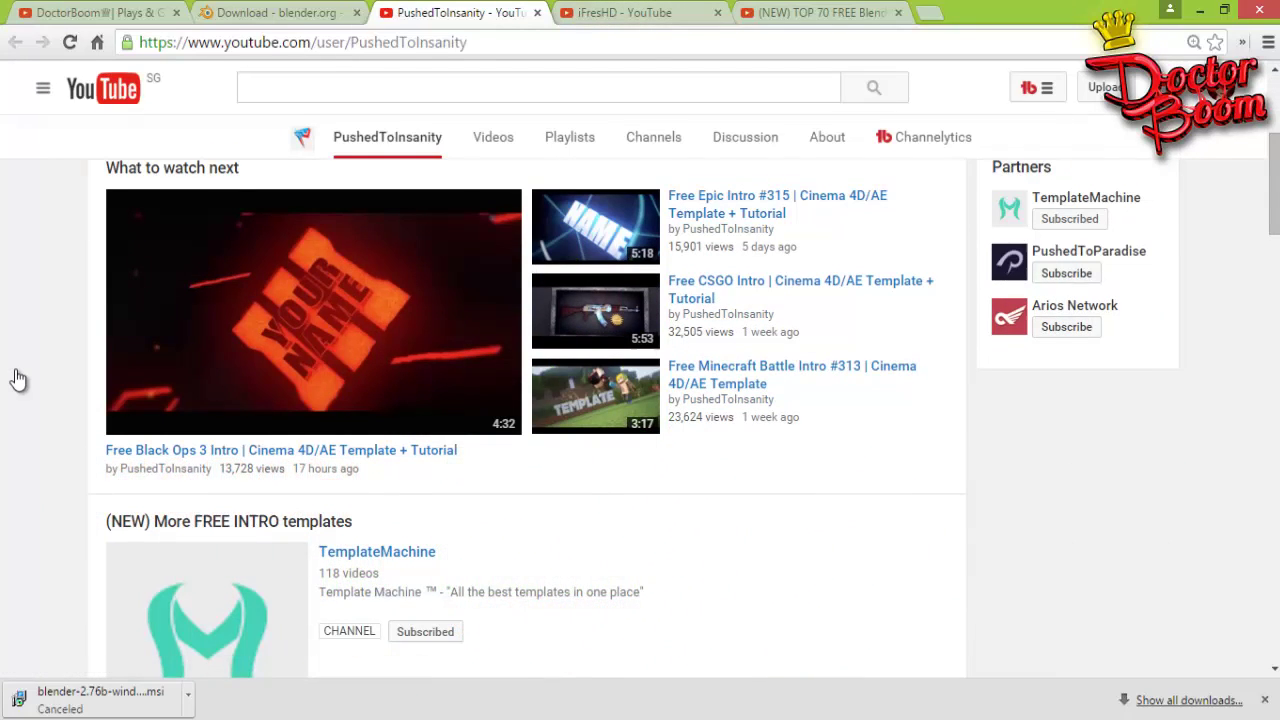
{"action": "scroll", "coordinate": [17, 378], "scroll_direction": "down", "scroll_amount": 6}
{"action": "scroll", "coordinate": [17, 378], "scroll_direction": "up", "scroll_amount": 9}
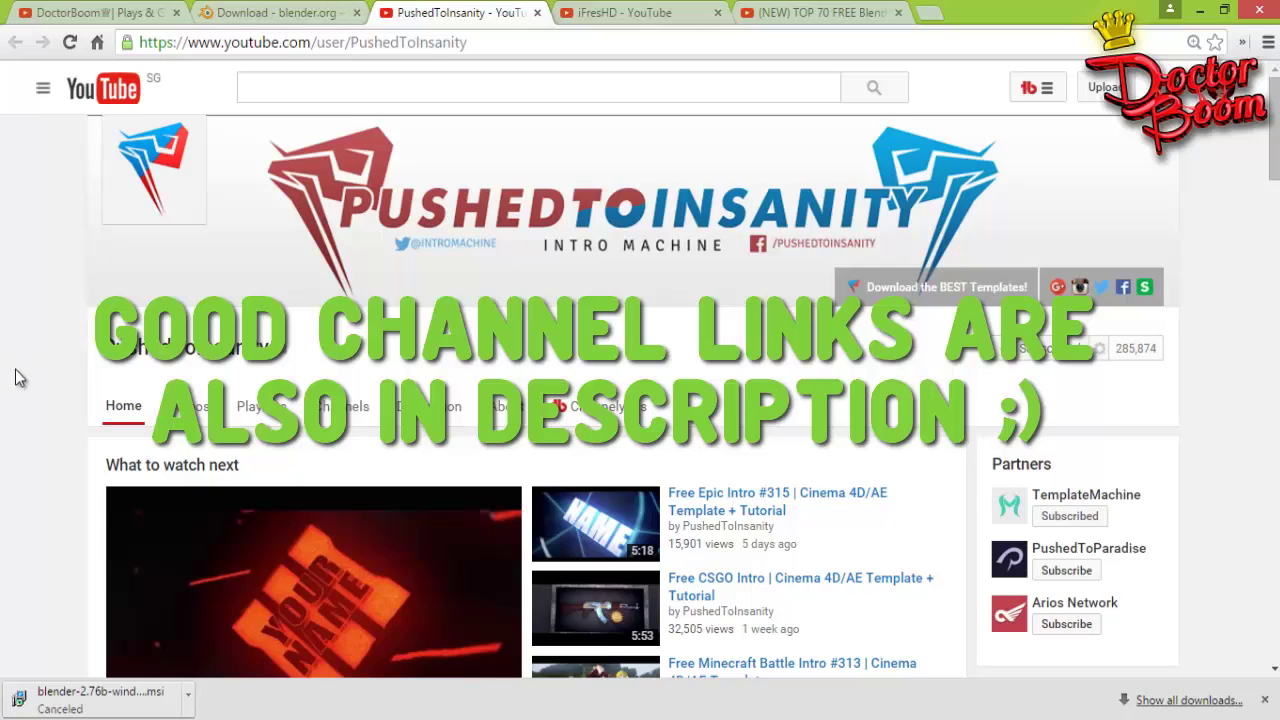
{"action": "scroll", "coordinate": [17, 378], "scroll_direction": "down", "scroll_amount": 6}
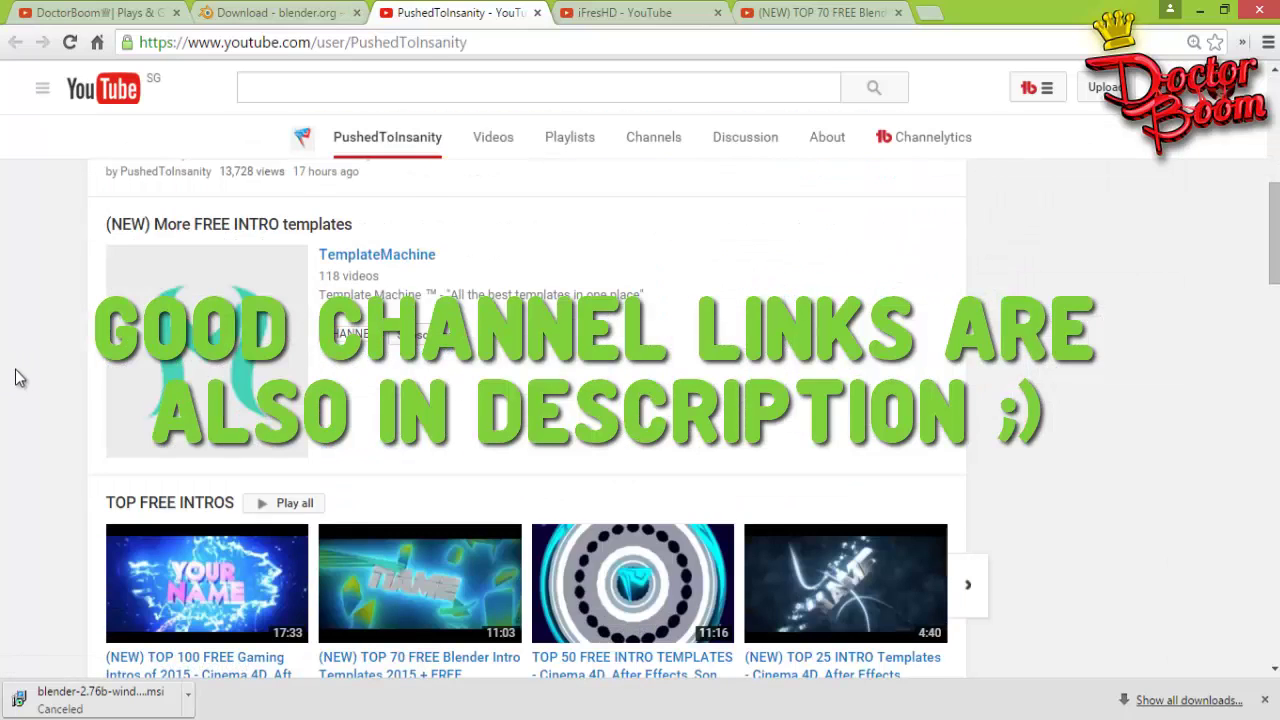
{"action": "scroll", "coordinate": [17, 378], "scroll_direction": "down", "scroll_amount": 2}
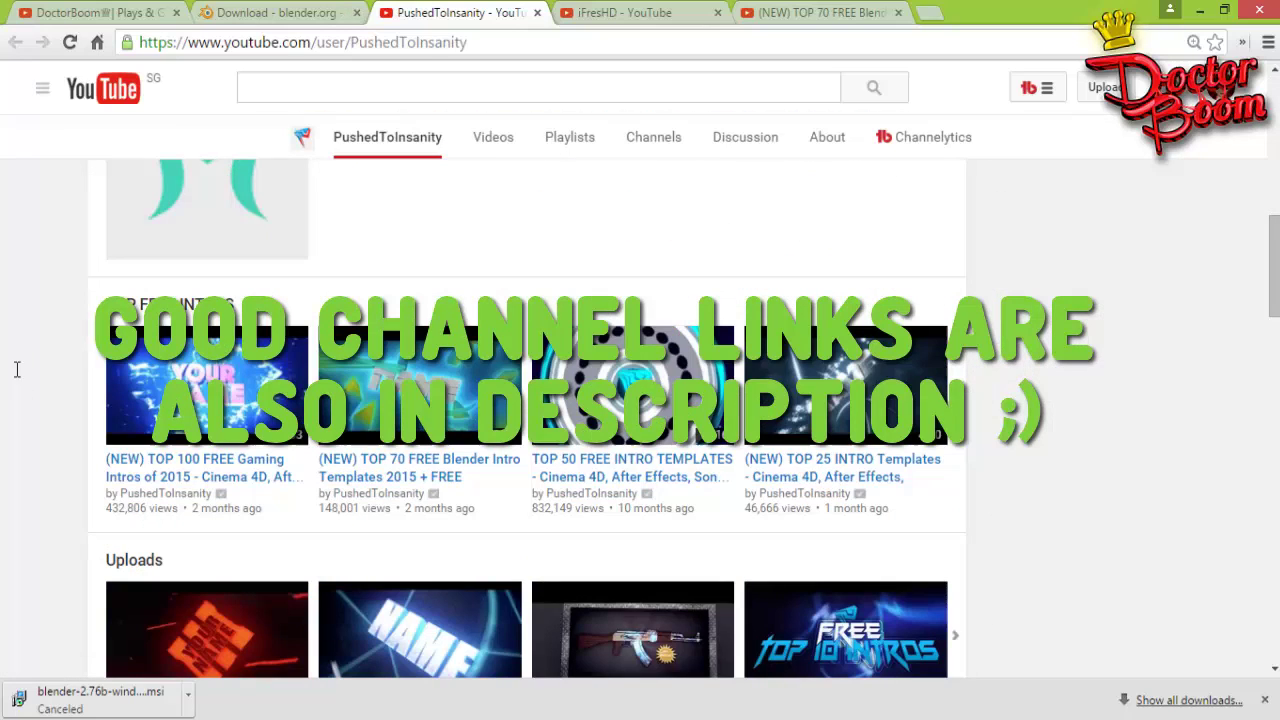
{"action": "key", "text": "ctrl+Tab"}
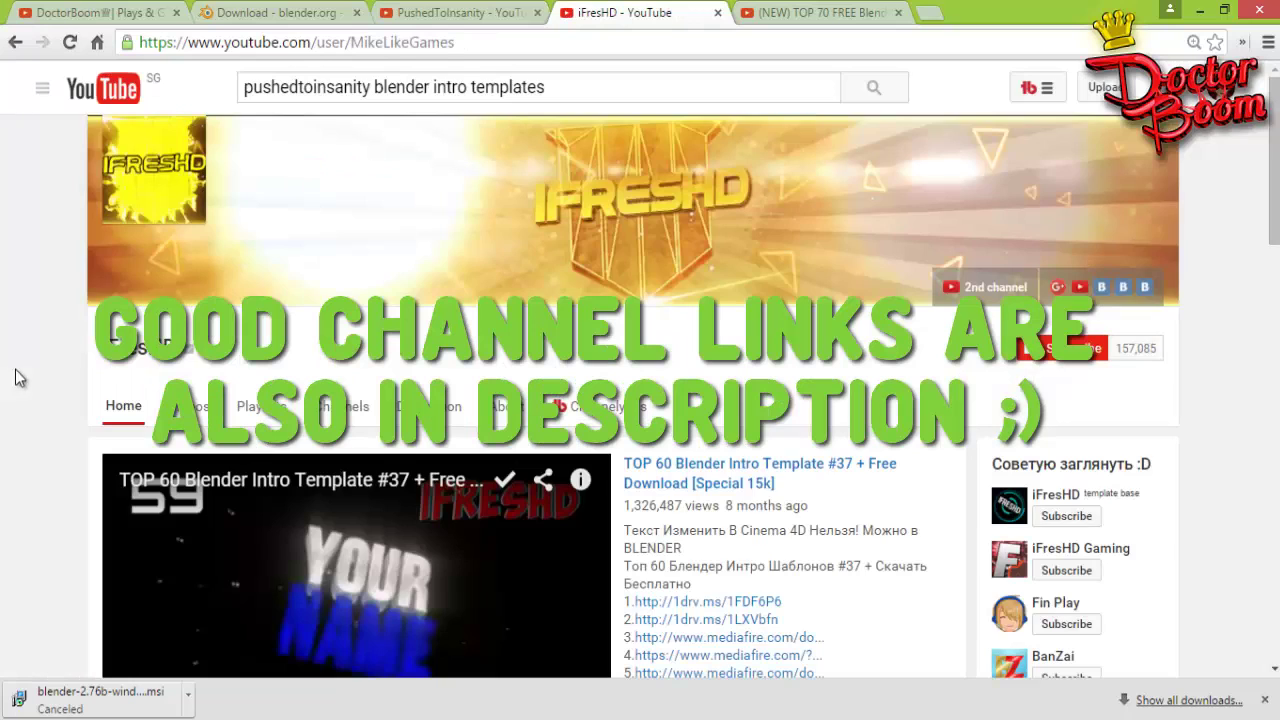
{"action": "key", "text": "ctrl+Tab"}
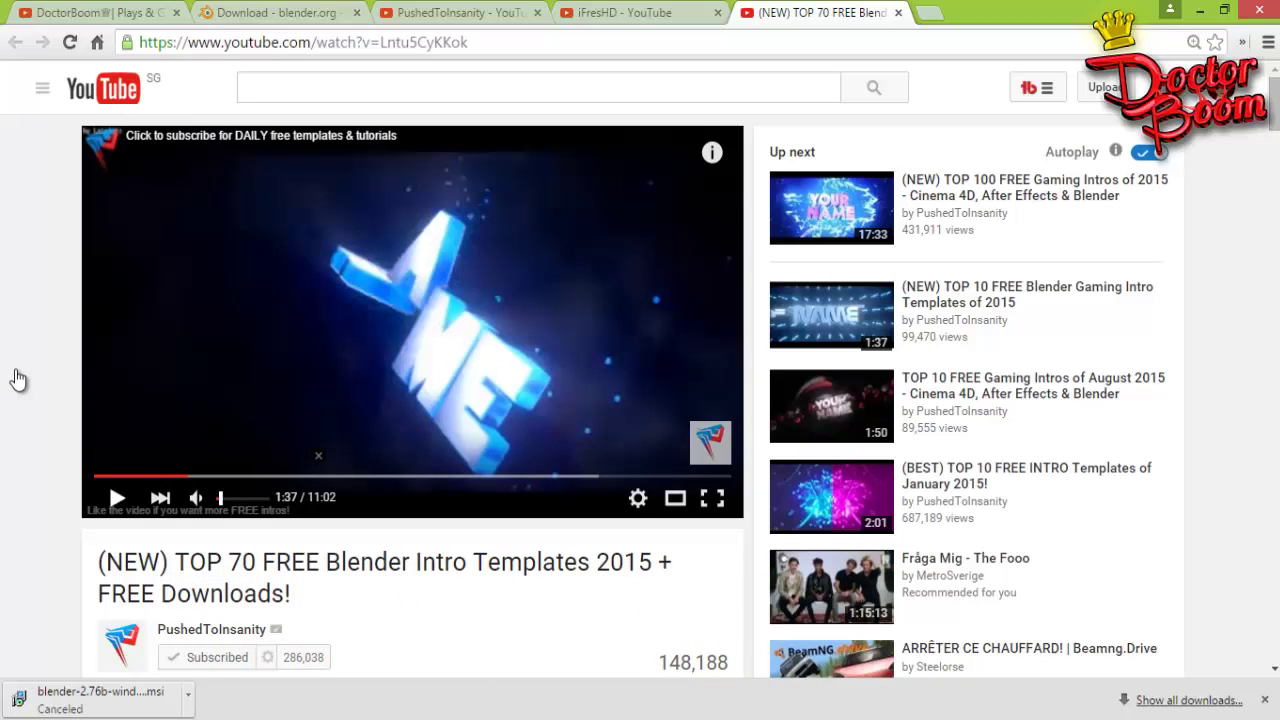
Play the video, pause it at 1:40, and scroll the description to the FREE DOWNLOADS links
{"action": "key", "text": "space"}
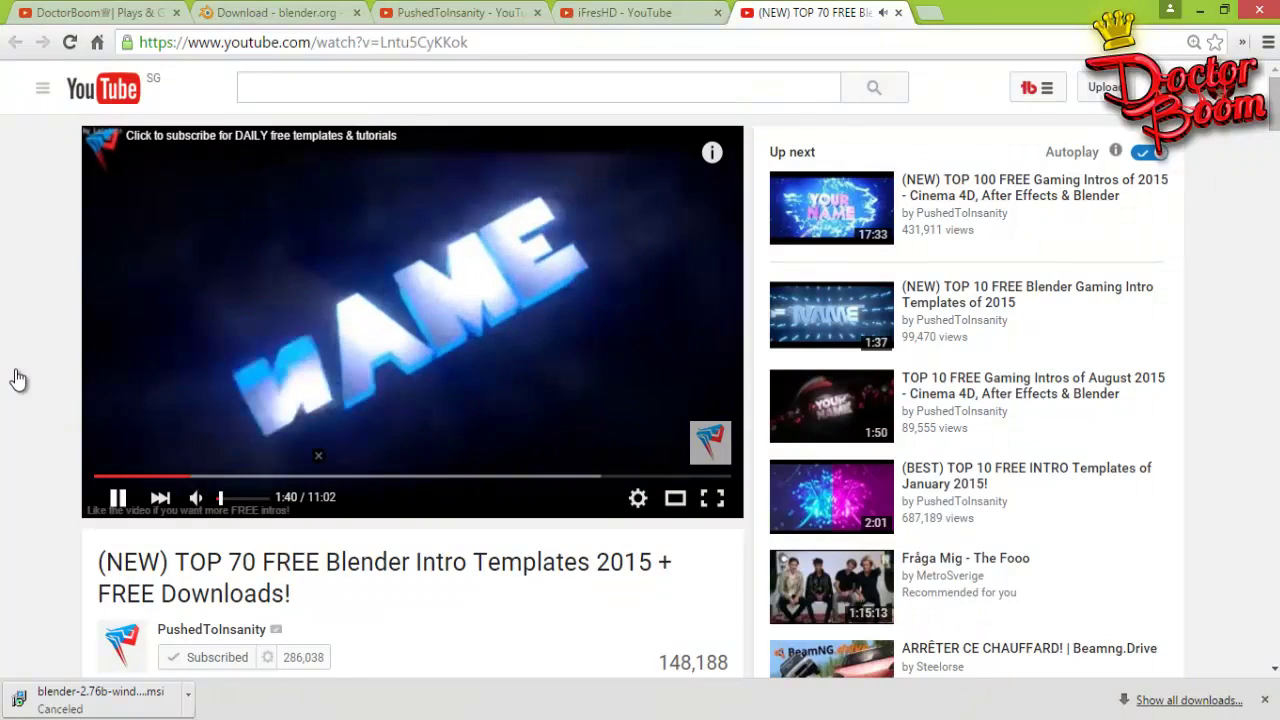
{"action": "key", "text": "space"}
{"action": "scroll", "coordinate": [15, 369], "scroll_direction": "down", "scroll_amount": 2}
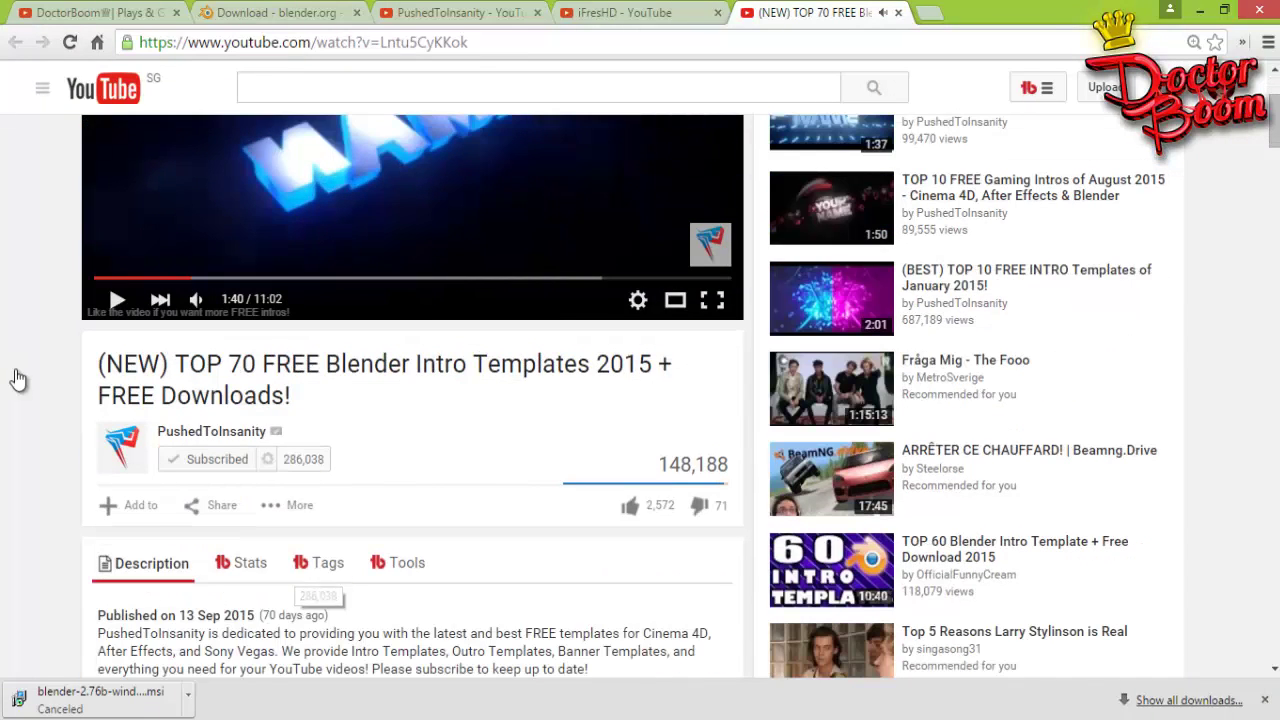
{"action": "scroll", "coordinate": [16, 369], "scroll_direction": "down", "scroll_amount": 2}
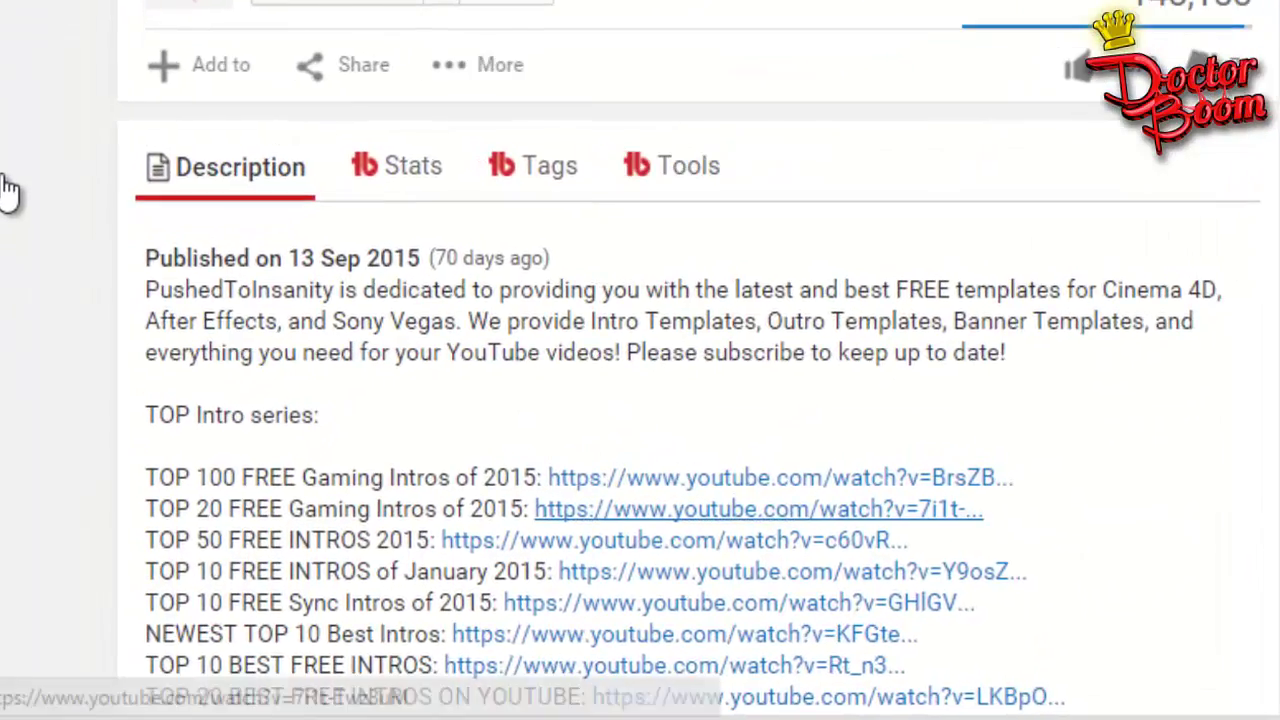
{"action": "scroll", "coordinate": [10, 232], "scroll_direction": "down", "scroll_amount": 5}
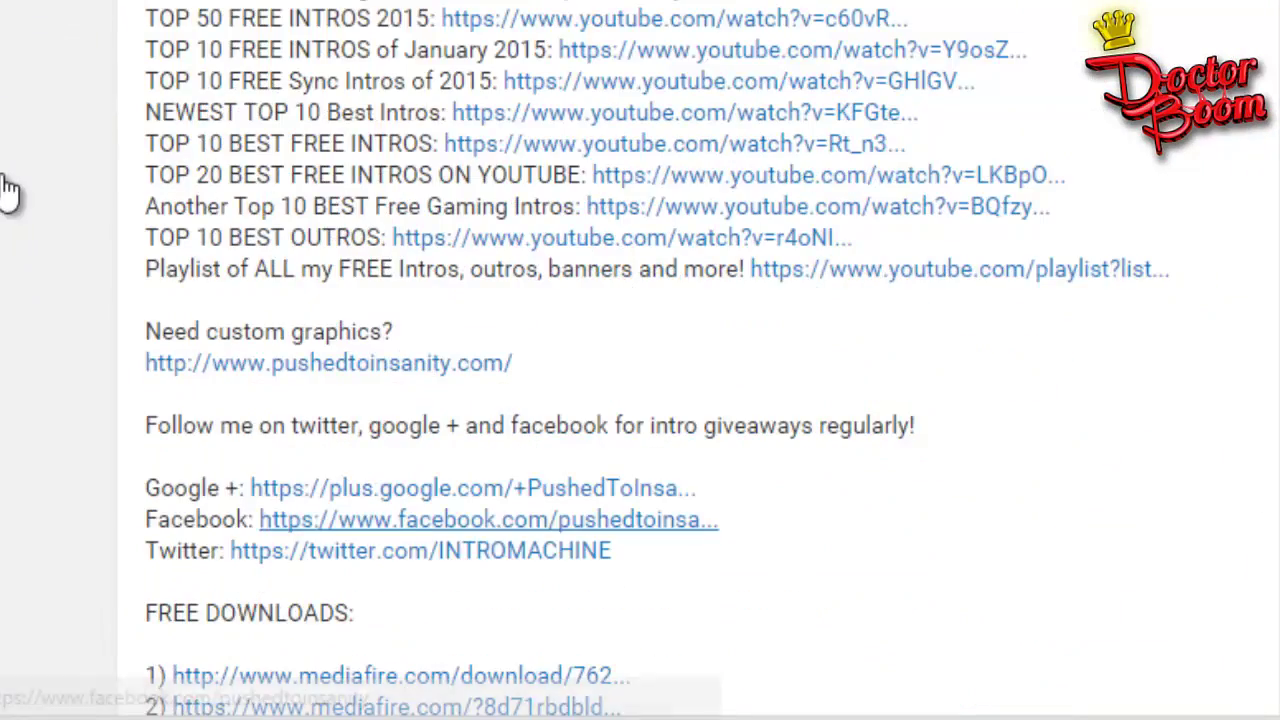
{"action": "scroll", "coordinate": [10, 232], "scroll_direction": "down", "scroll_amount": 4}
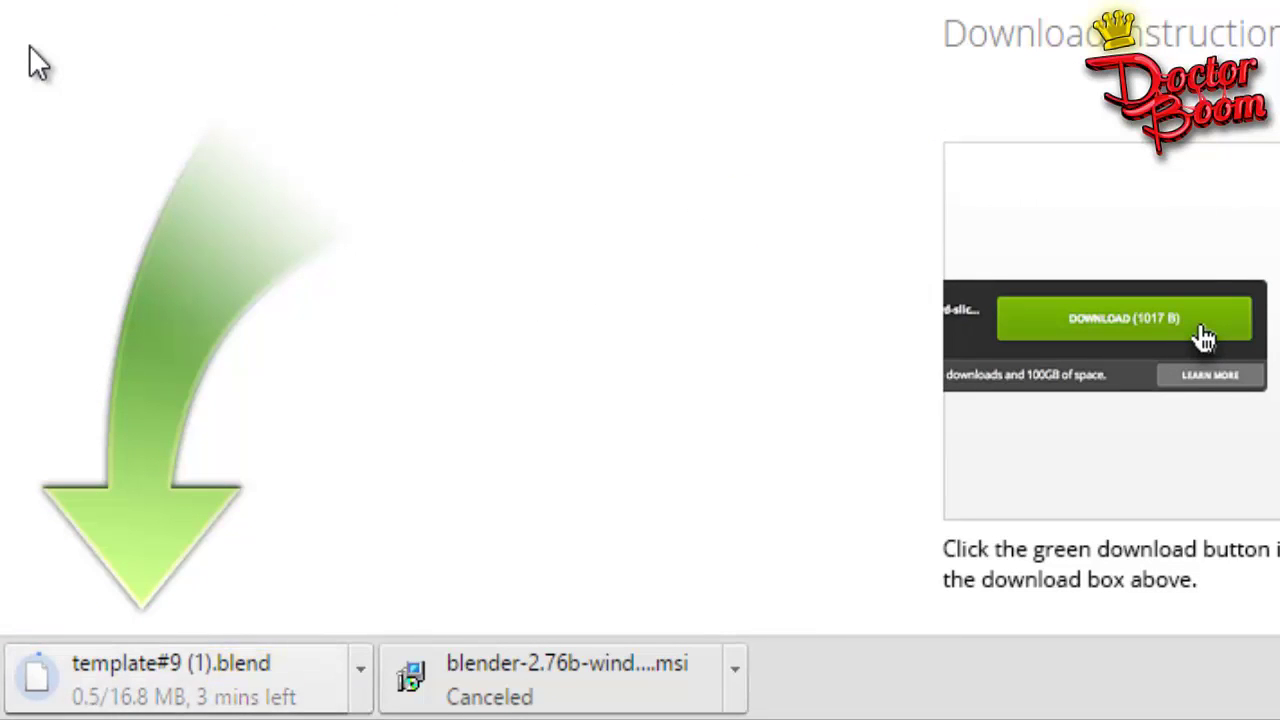
Cancel the duplicate template#9 (1).blend download from the download shelf
{"action": "left_click", "coordinate": [360, 667]}
{"action": "left_click", "coordinate": [642, 612]}
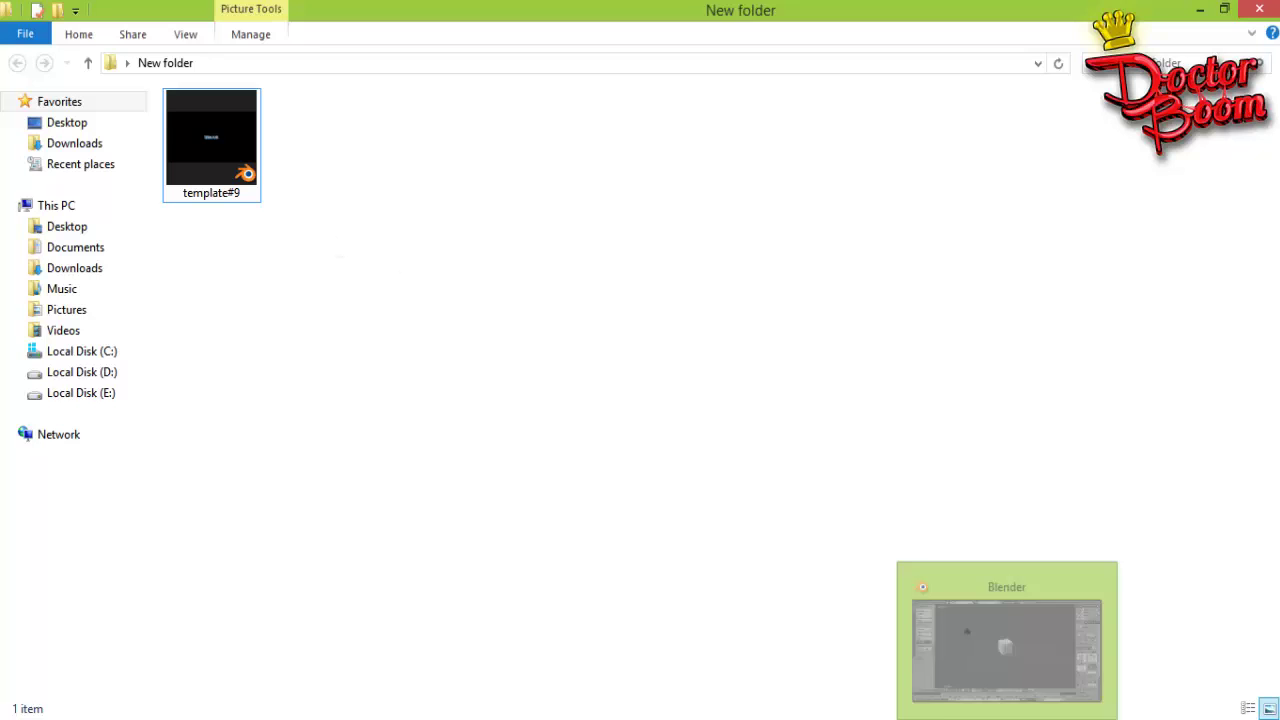
Drag template#9.blend into a maximized Blender window and scrub the animation to frame 19
{"action": "left_click", "coordinate": [1006, 719]}
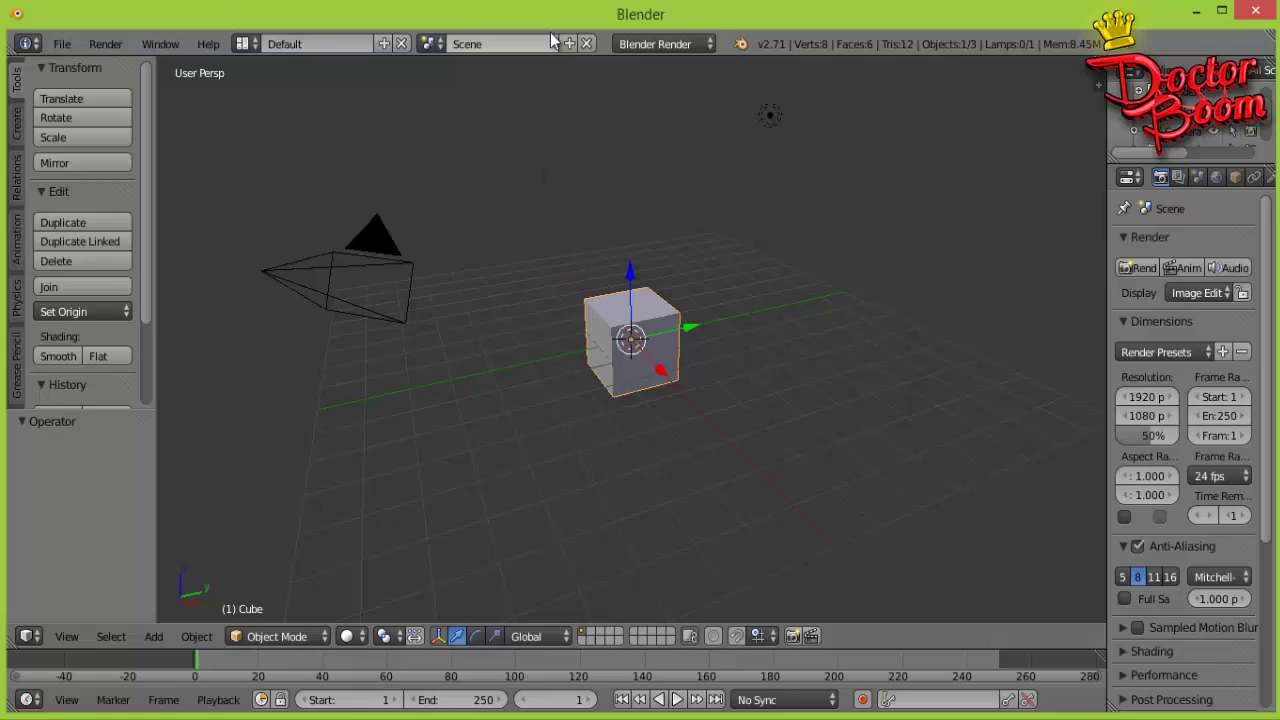
{"action": "left_click_drag", "start_coordinate": [640, 10], "coordinate": [603, 163]}
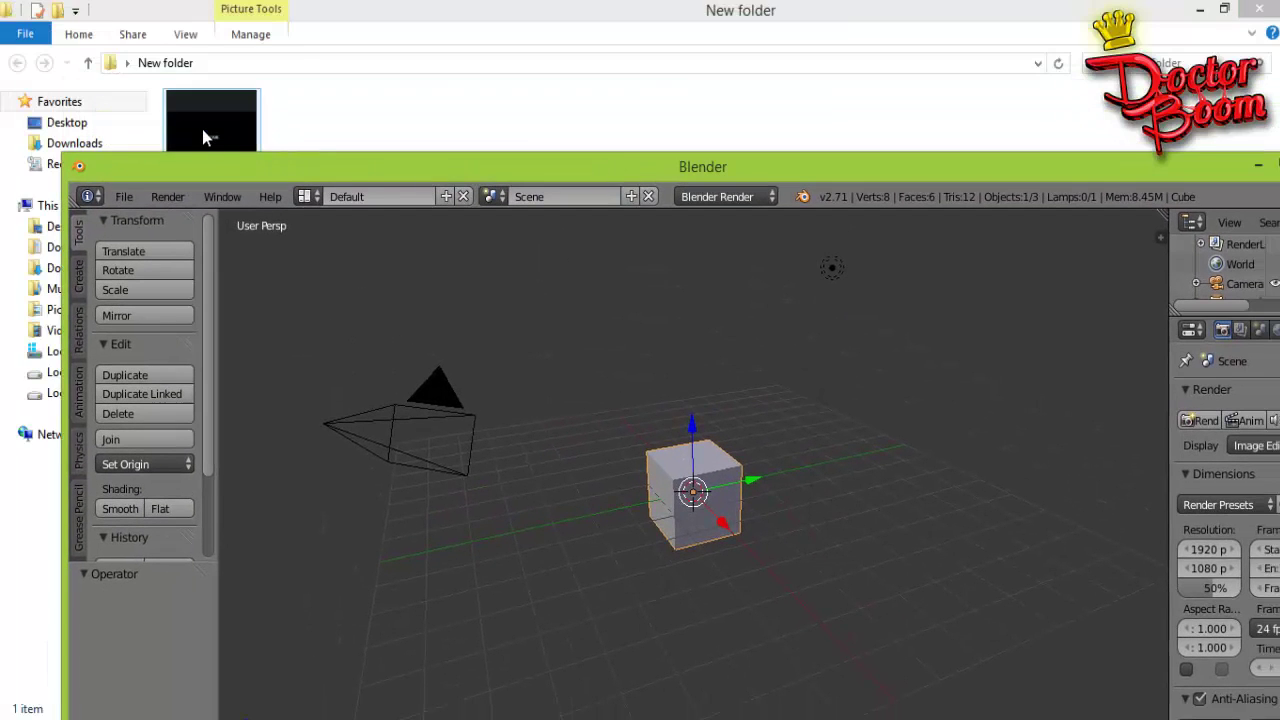
{"action": "left_click_drag", "start_coordinate": [208, 128], "coordinate": [498, 384]}
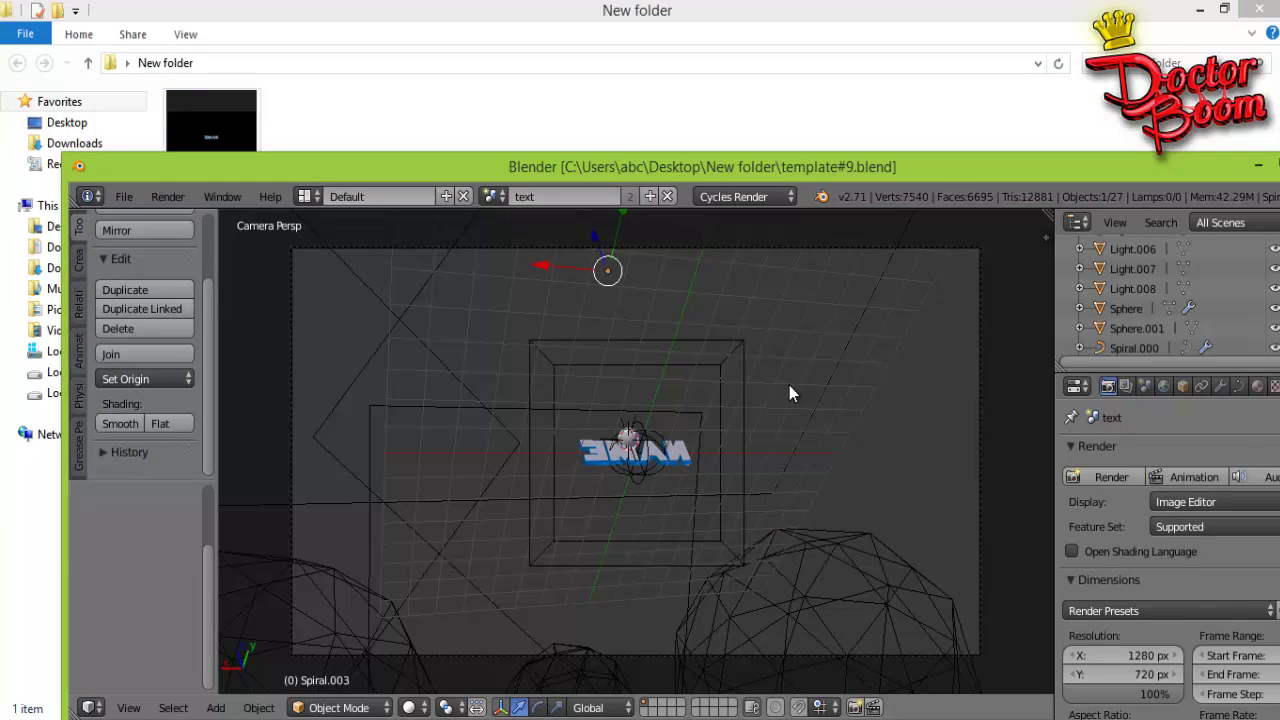
{"action": "double_click", "coordinate": [1057, 170]}
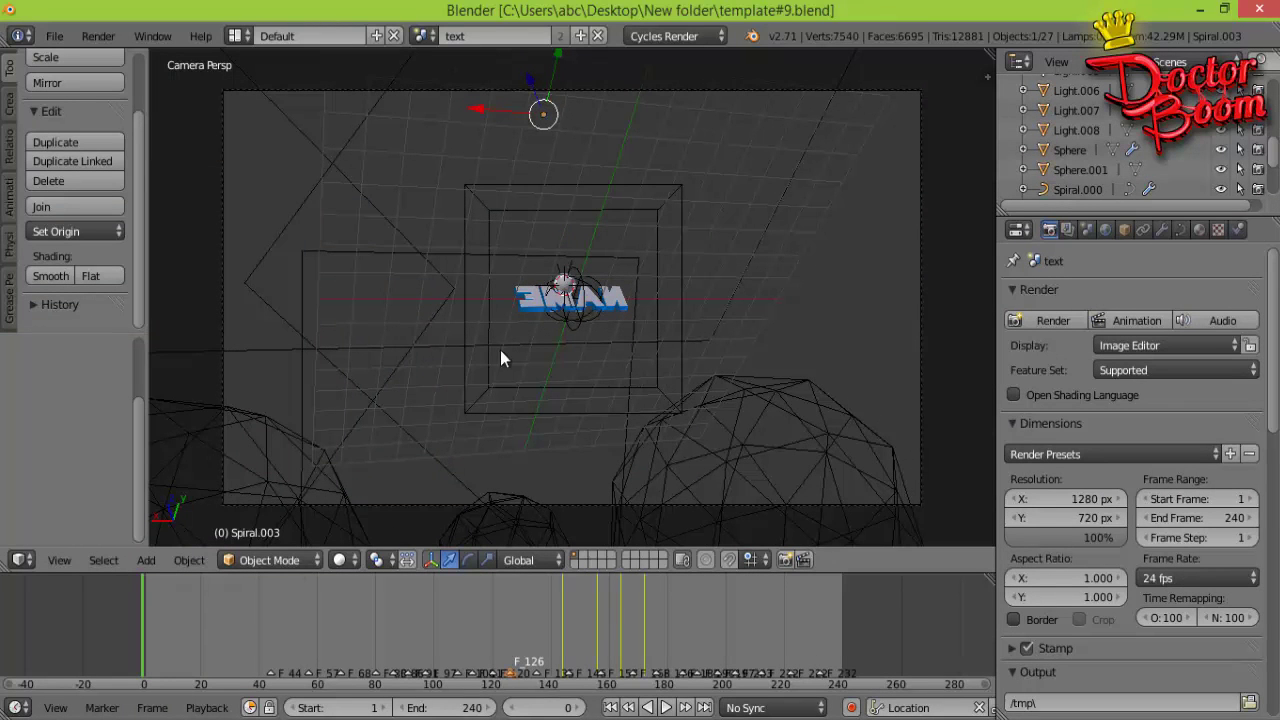
{"action": "scroll", "coordinate": [605, 313], "scroll_direction": "up", "scroll_amount": 4}
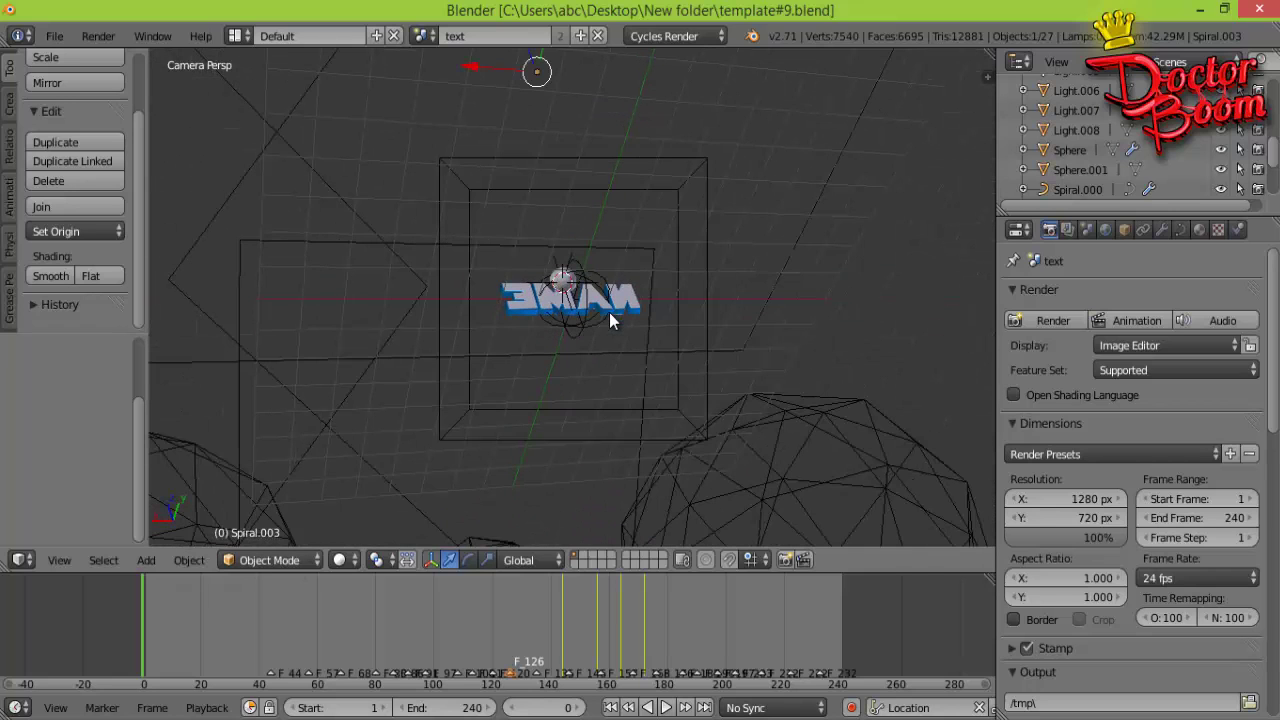
{"action": "scroll", "coordinate": [609, 312], "scroll_direction": "up", "scroll_amount": 1}
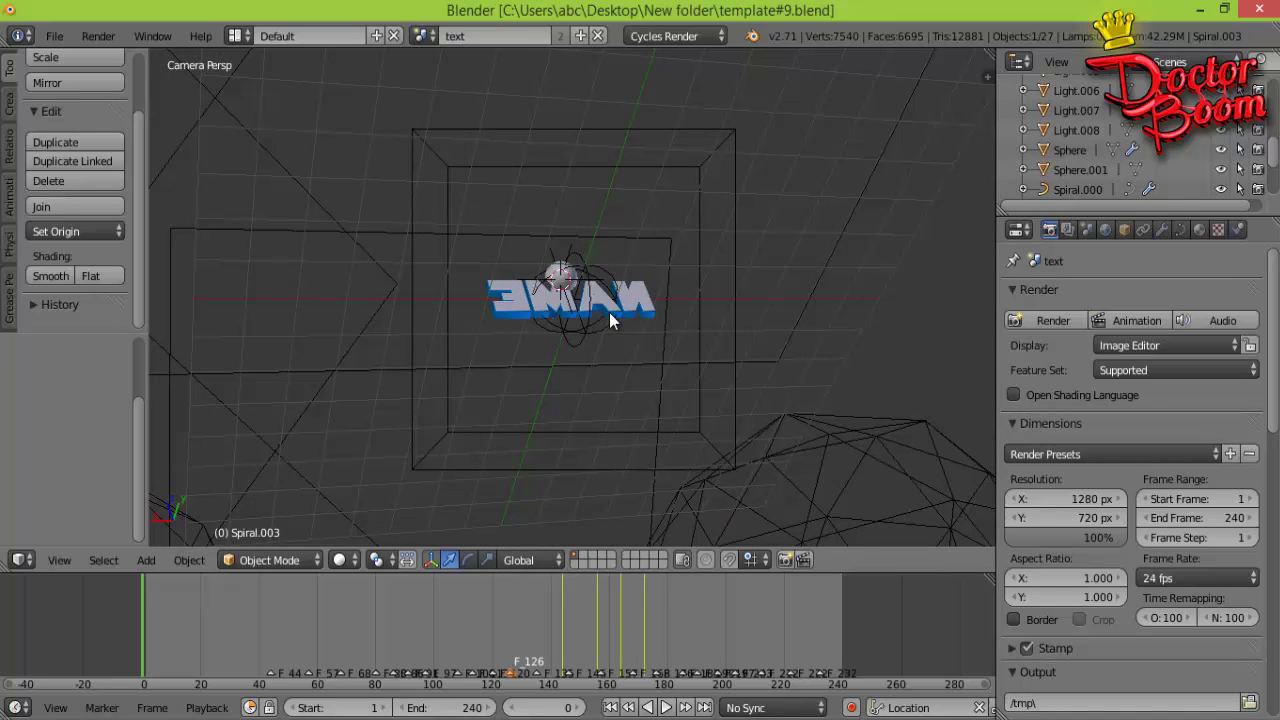
{"action": "scroll", "coordinate": [609, 312], "scroll_direction": "up", "scroll_amount": 3}
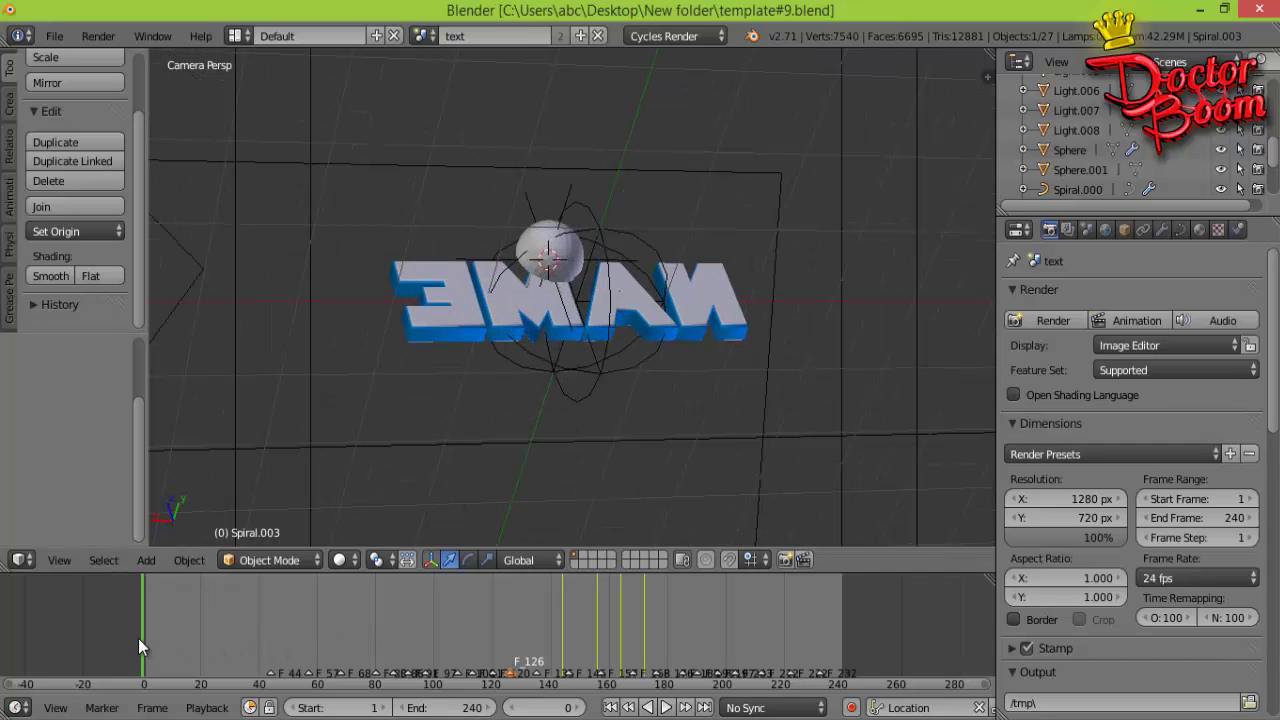
{"action": "left_click_drag", "start_coordinate": [140, 638], "coordinate": [265, 657]}
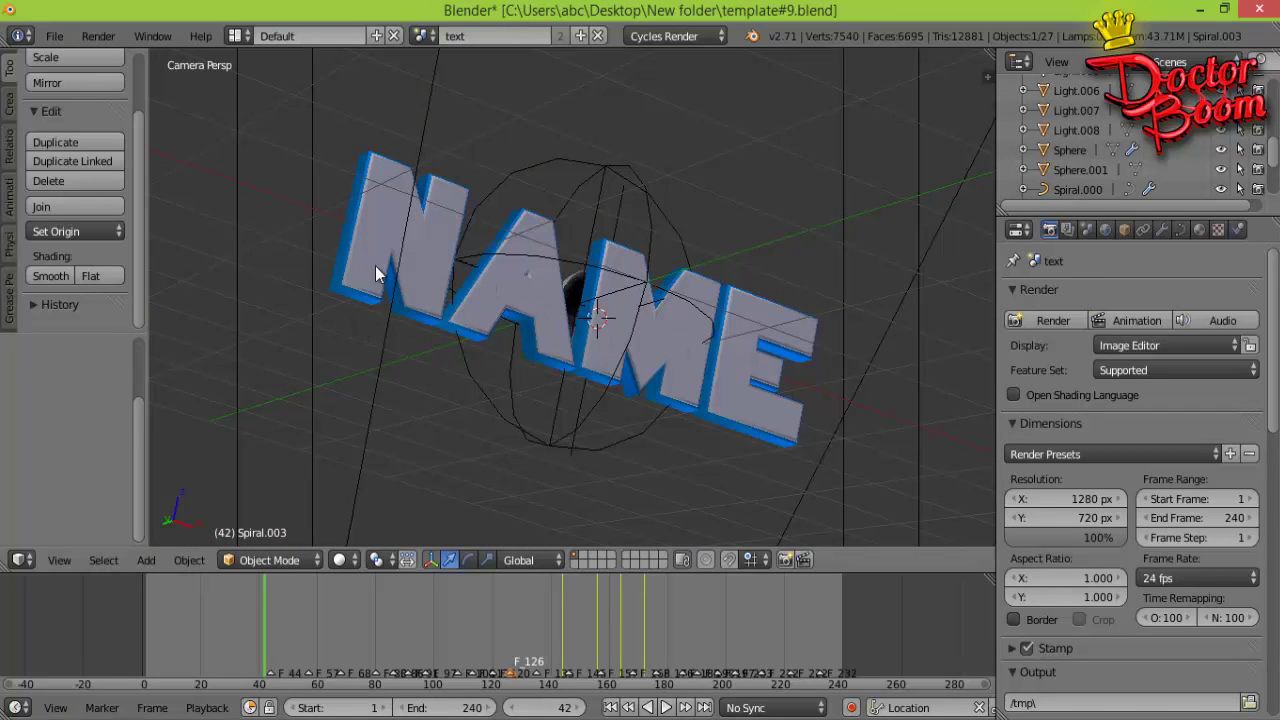
Replace the first letter N of the 3D text with B in Edit Mode
{"action": "right_click", "coordinate": [434, 240]}
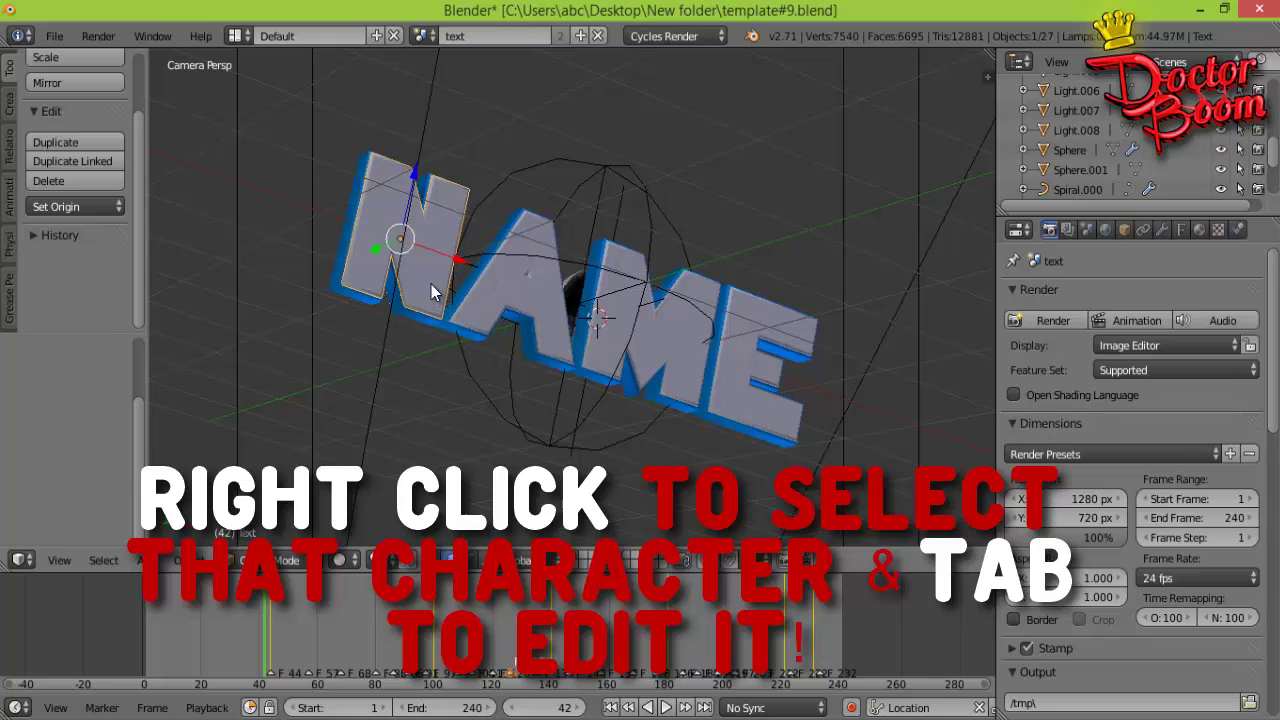
{"action": "key", "text": "Tab"}
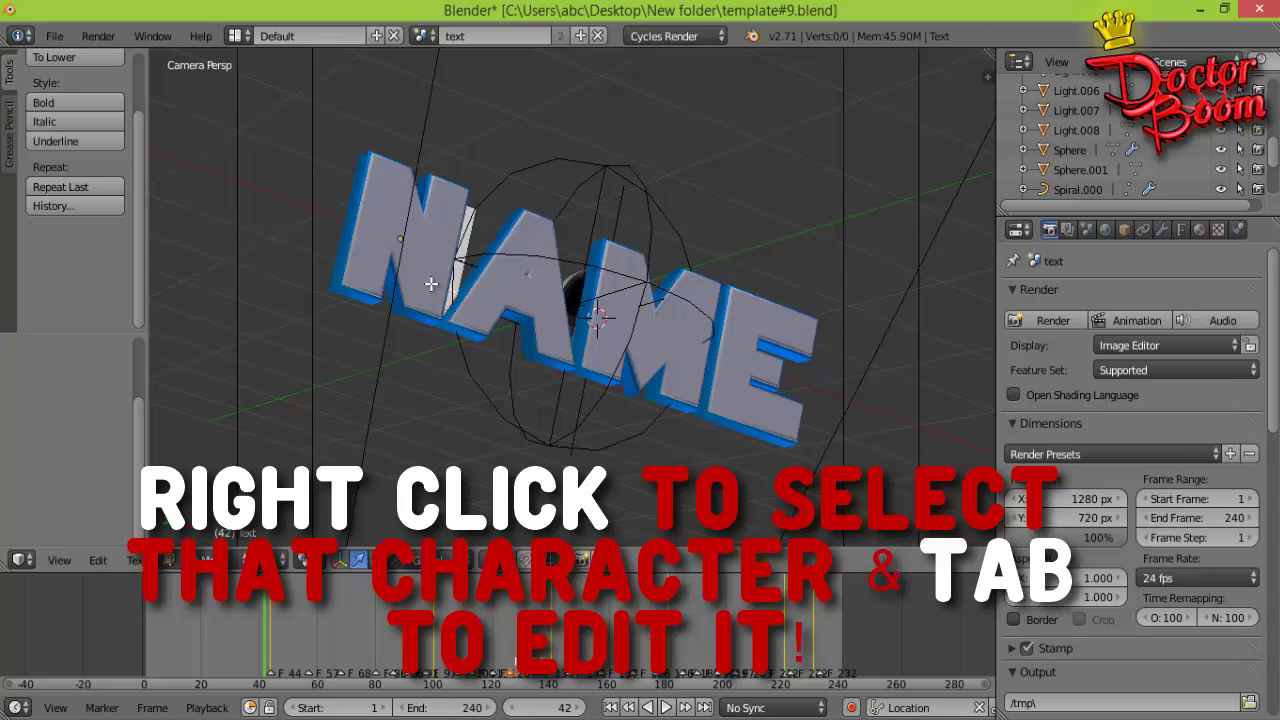
{"action": "key", "text": "shift+Left"}
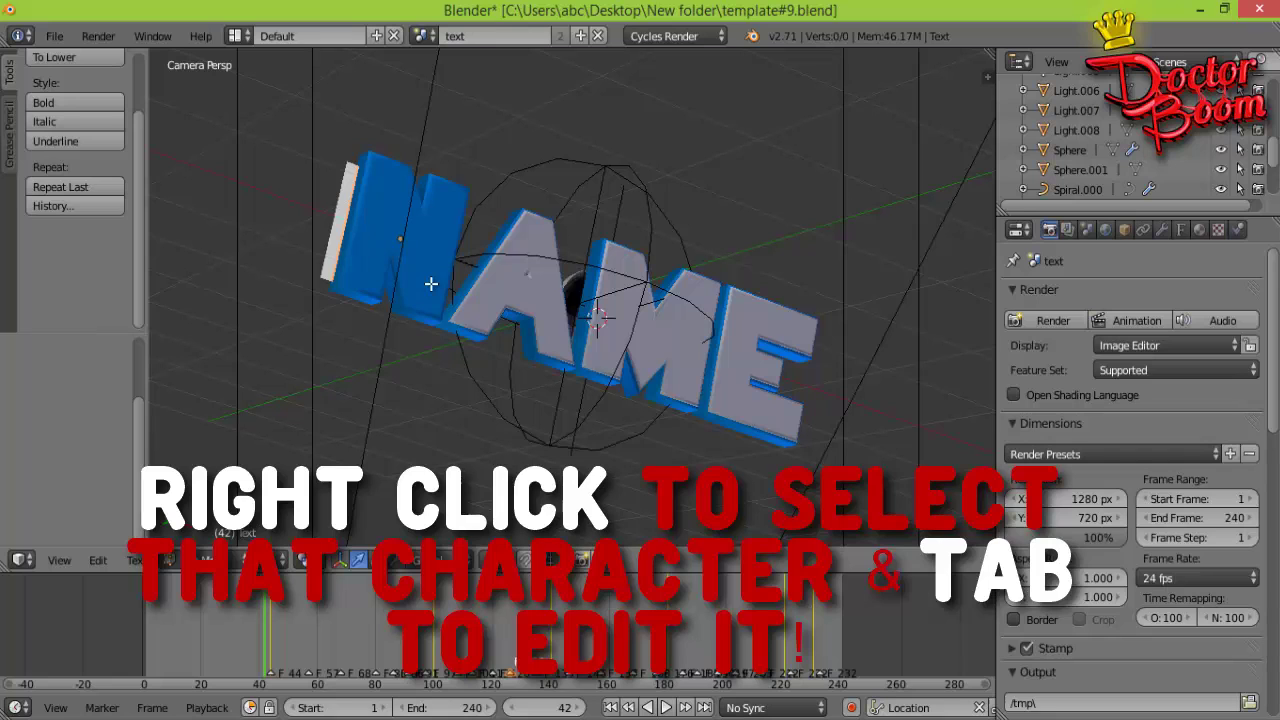
{"action": "type", "text": "E"}
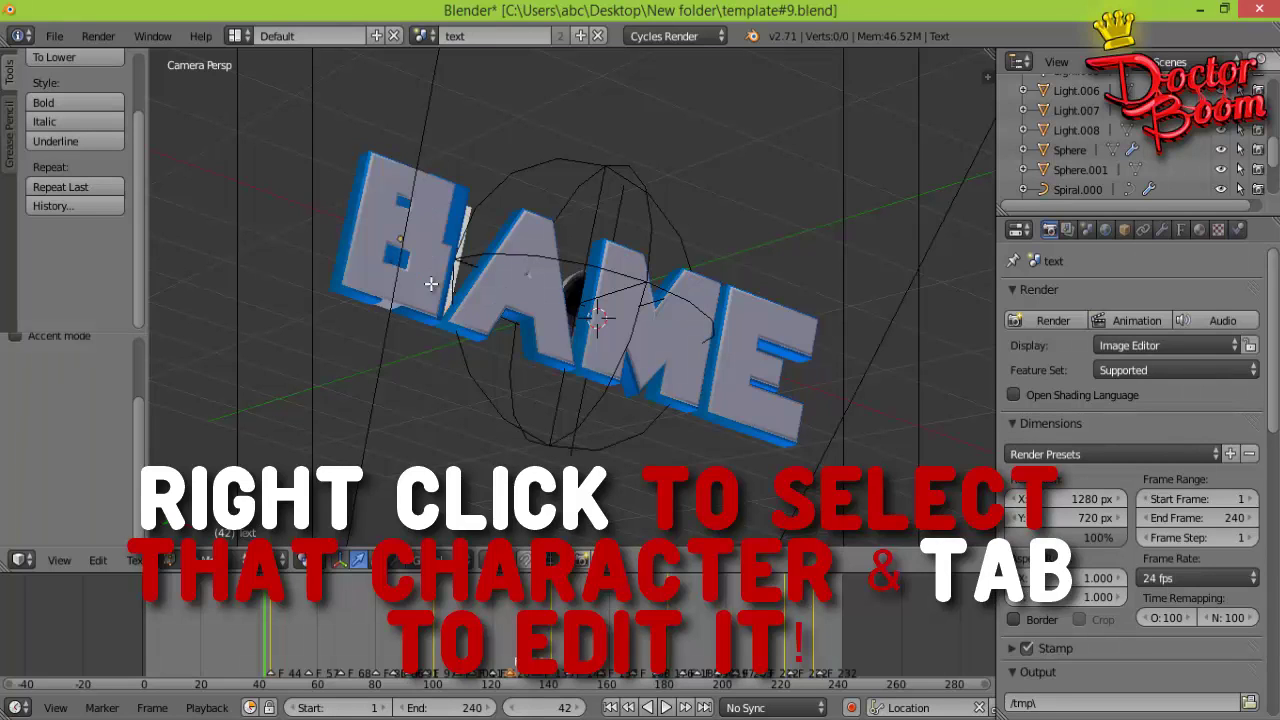
{"action": "key", "text": "BackSpace"}
{"action": "type", "text": "B"}
{"action": "key", "text": "Tab"}
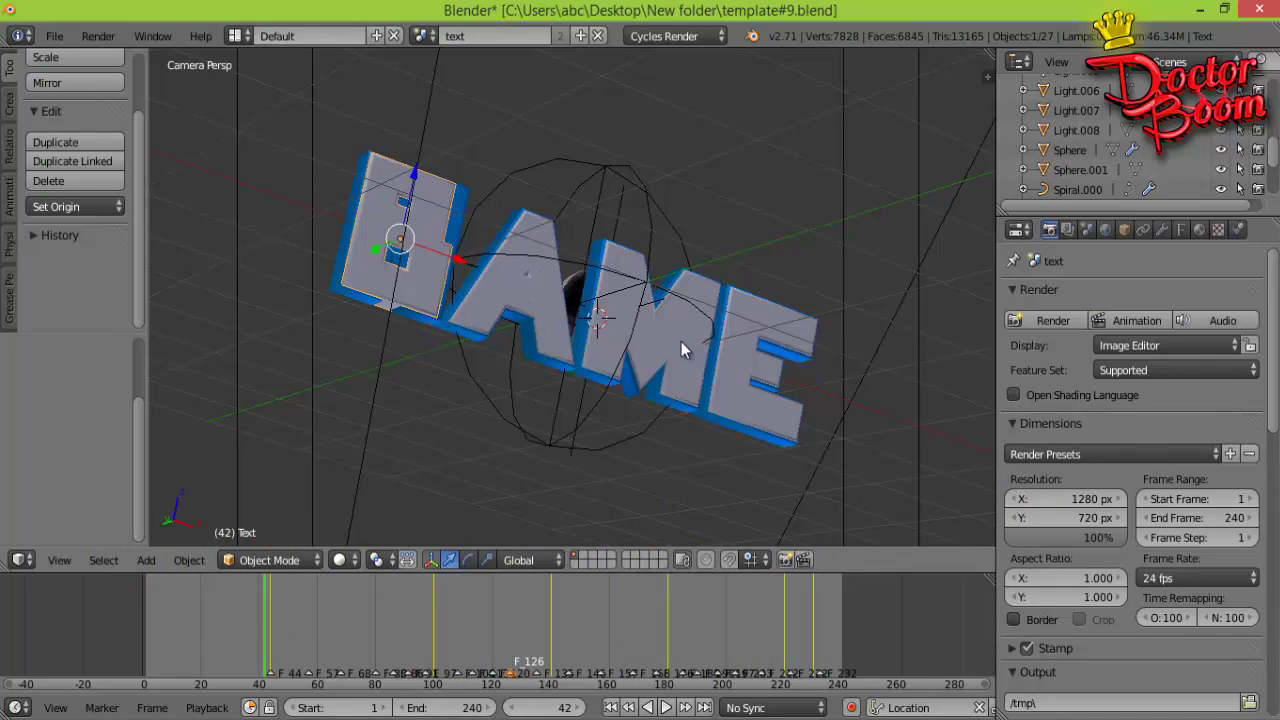
Set the overlapping first-letter copy to B and change the second letter A to O
{"action": "right_click", "coordinate": [416, 318]}
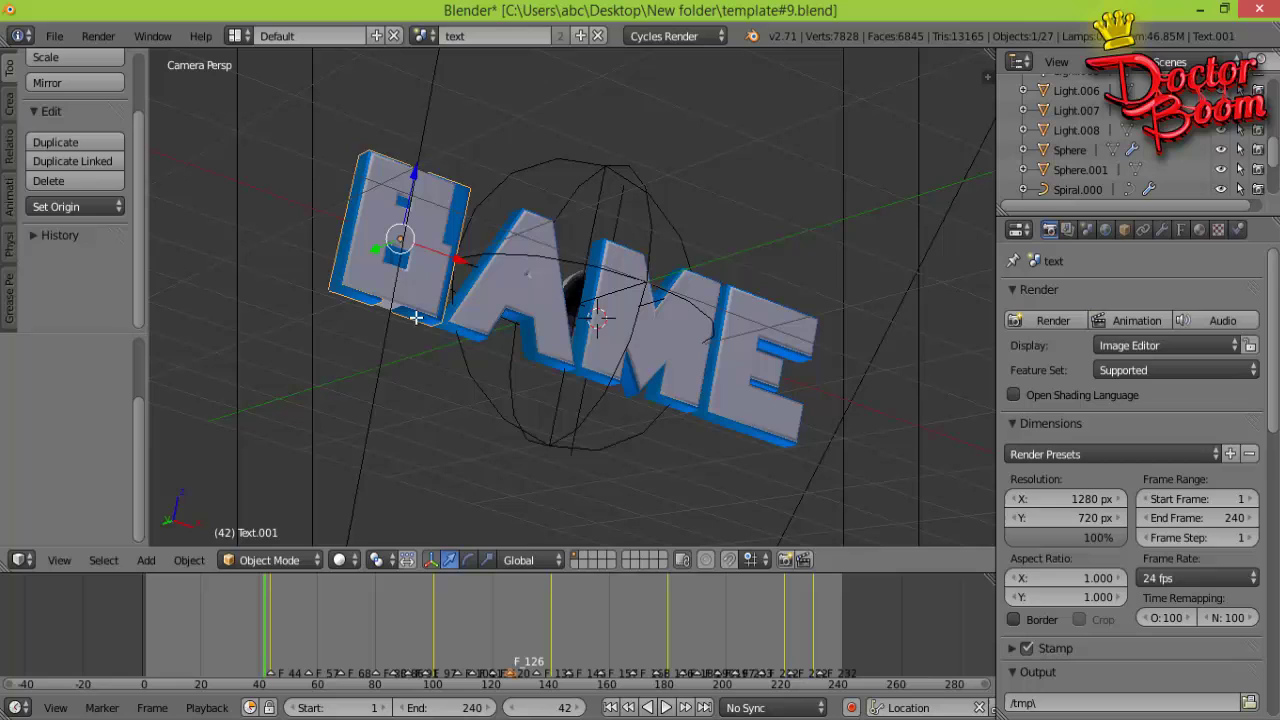
{"action": "key", "text": "Tab"}
{"action": "key", "text": "BackSpace"}
{"action": "type", "text": "B"}
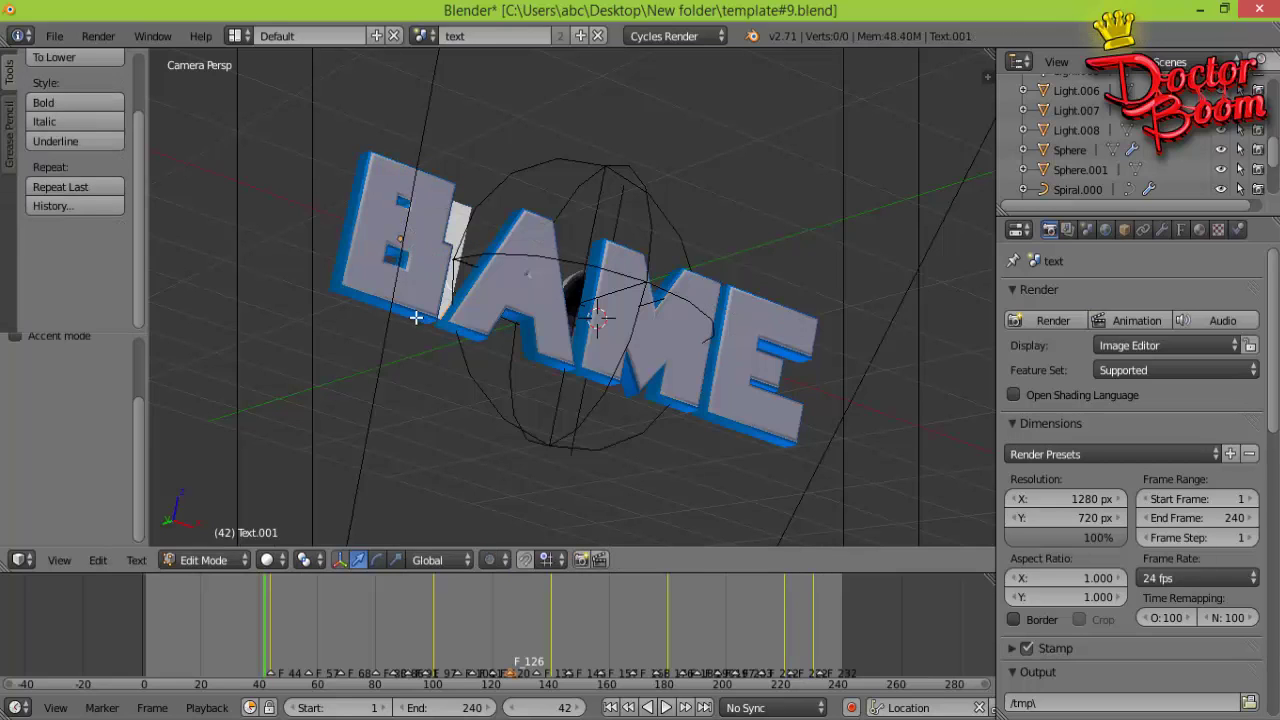
{"action": "key", "text": "Tab"}
{"action": "right_click", "coordinate": [487, 324]}
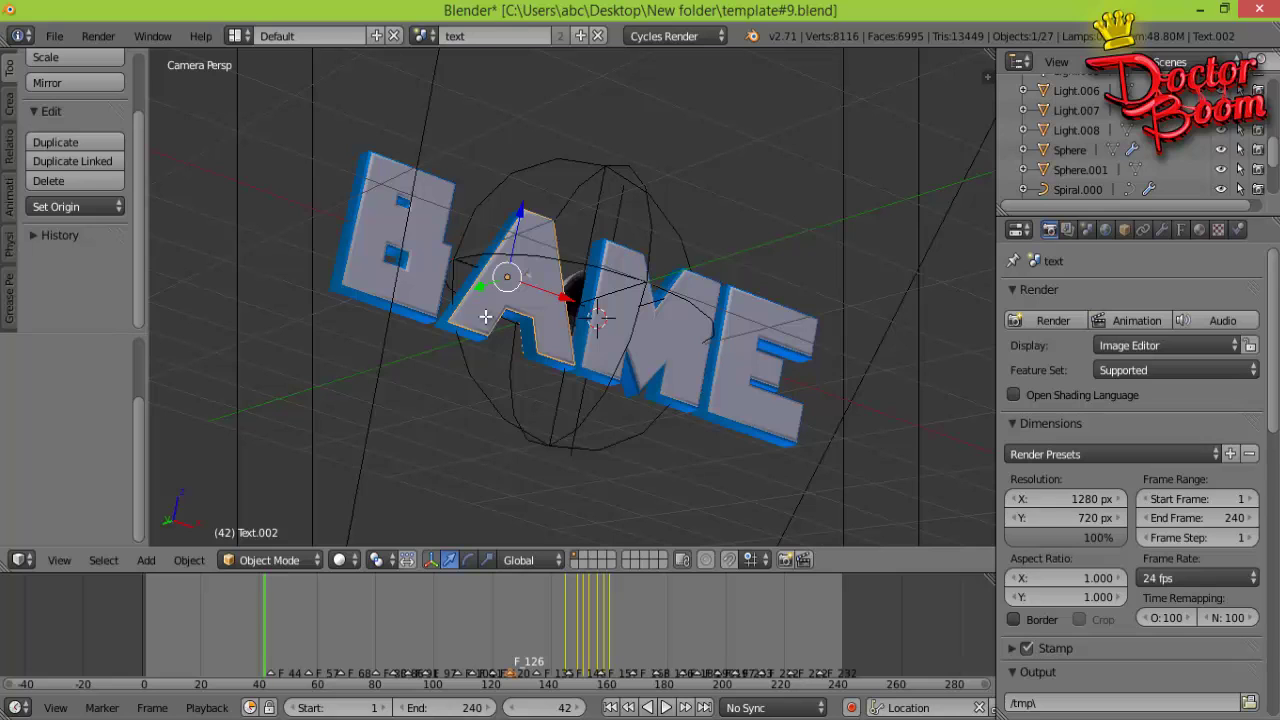
{"action": "key", "text": "Tab"}
{"action": "key", "text": "BackSpace"}
{"action": "type", "text": "O"}
{"action": "key", "text": "Tab"}
Retype the third letter and change the final E to M, completing BOOM
{"action": "right_click", "coordinate": [623, 337]}
{"action": "key", "text": "Tab"}
{"action": "key", "text": "BackSpace"}
{"action": "type", "text": "D"}
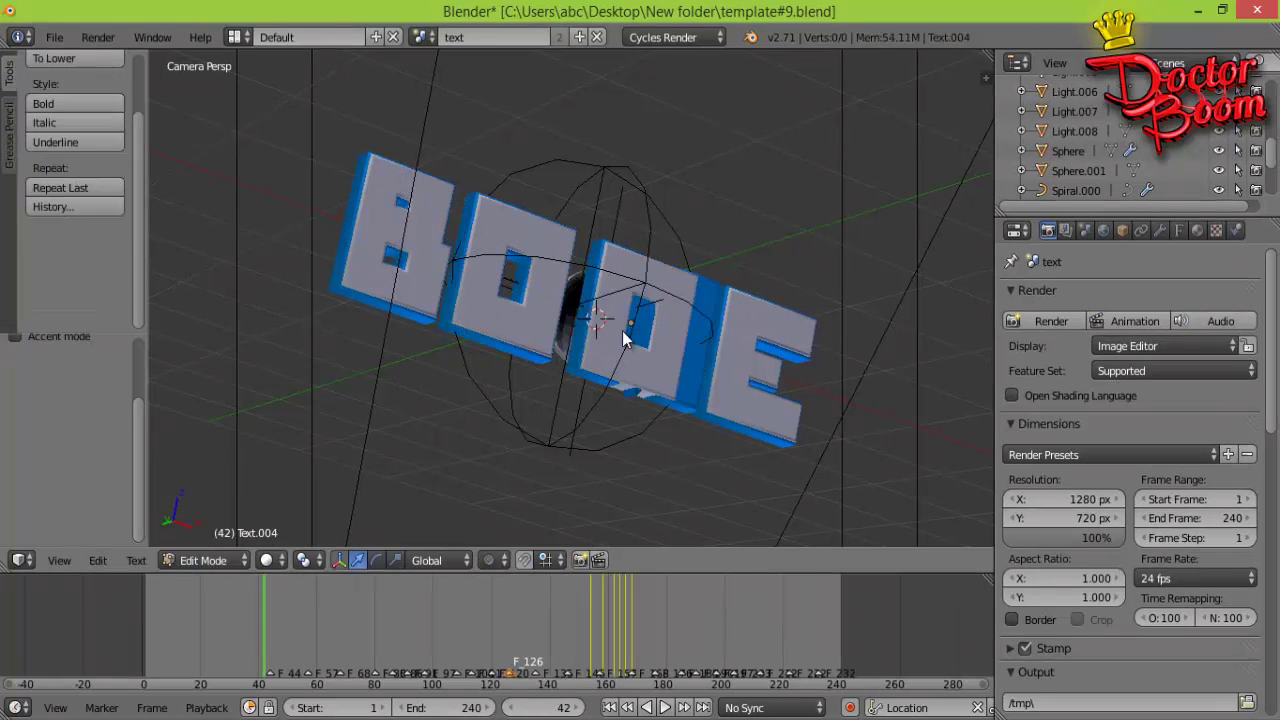
{"action": "key", "text": "Tab"}
{"action": "right_click", "coordinate": [731, 363]}
{"action": "key", "text": "Tab"}
{"action": "key", "text": "BackSpace"}
{"action": "type", "text": "M"}
{"action": "key", "text": "Tab"}
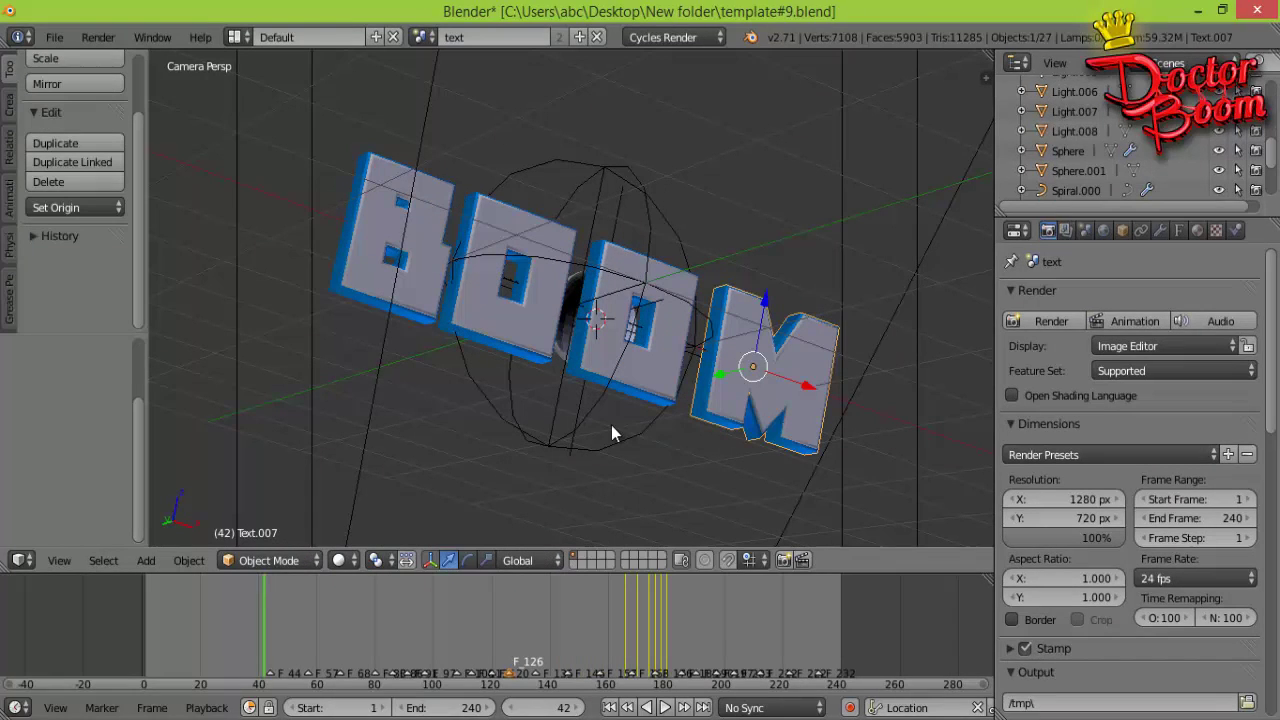
Scrub the timeline to preview the BOOM animation, ending back on frame 1
{"action": "mouse_move", "coordinate": [263, 602]}
{"action": "left_mouse_down"}
{"action": "mouse_move", "coordinate": [279, 601]}
{"action": "mouse_move", "coordinate": [262, 602]}
{"action": "left_mouse_up"}
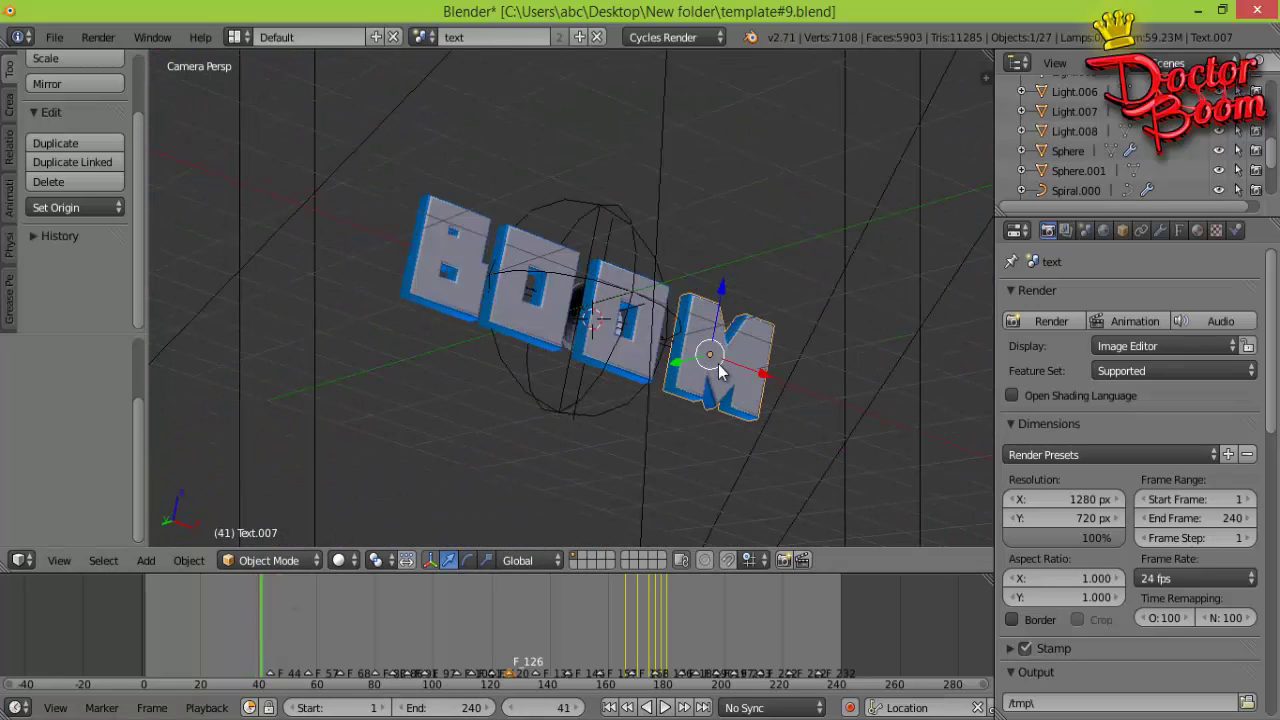
{"action": "scroll", "coordinate": [520, 430], "scroll_direction": "down", "scroll_amount": 8}
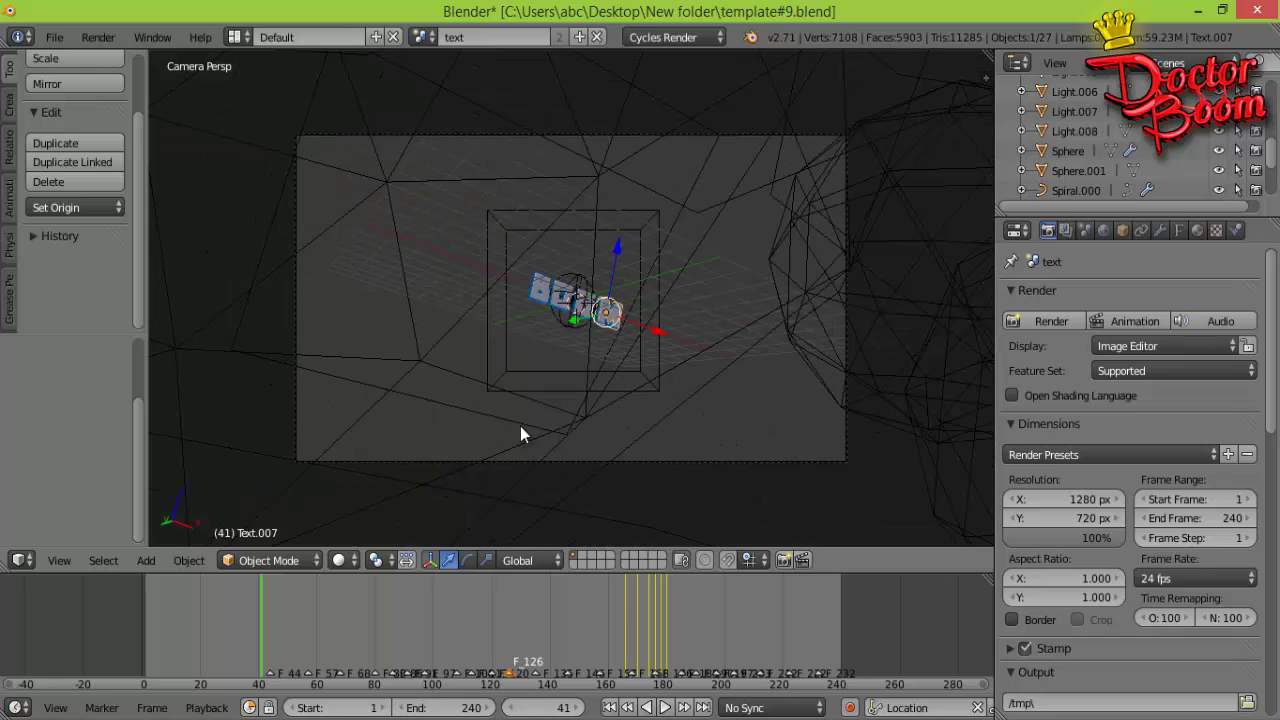
{"action": "left_click_drag", "start_coordinate": [261, 606], "coordinate": [377, 634]}
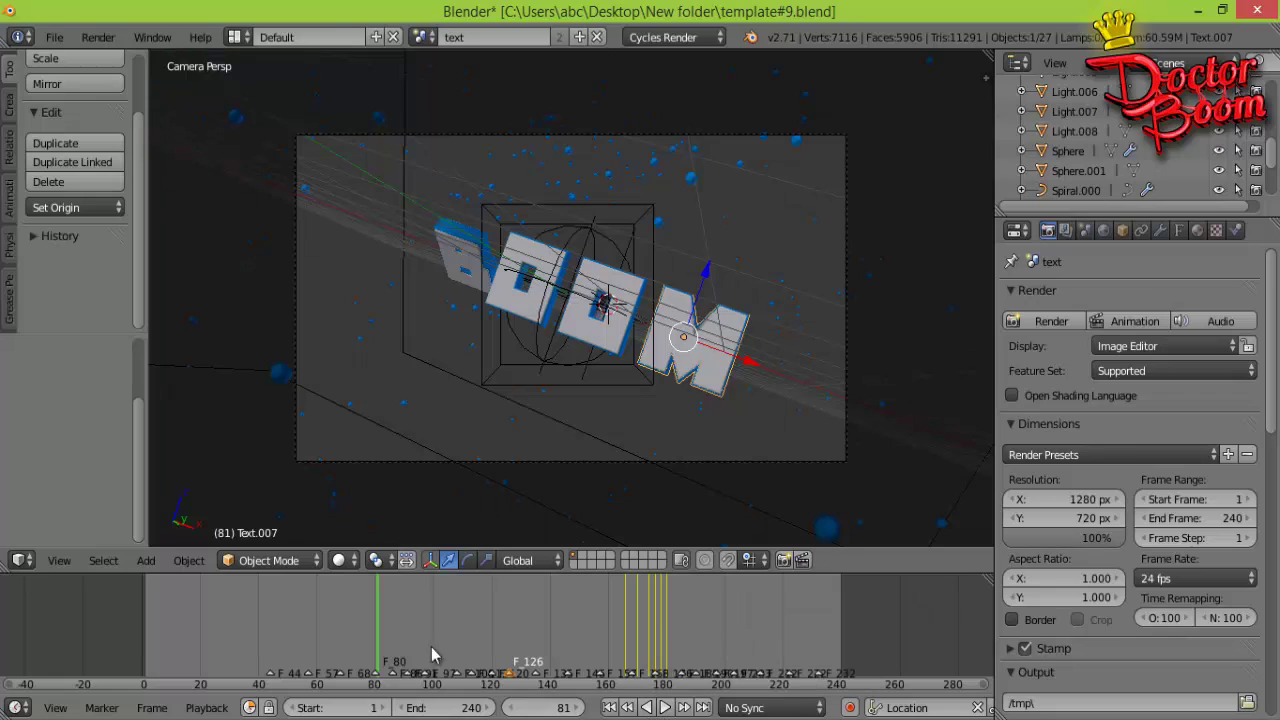
{"action": "left_click_drag", "start_coordinate": [378, 636], "coordinate": [147, 637]}
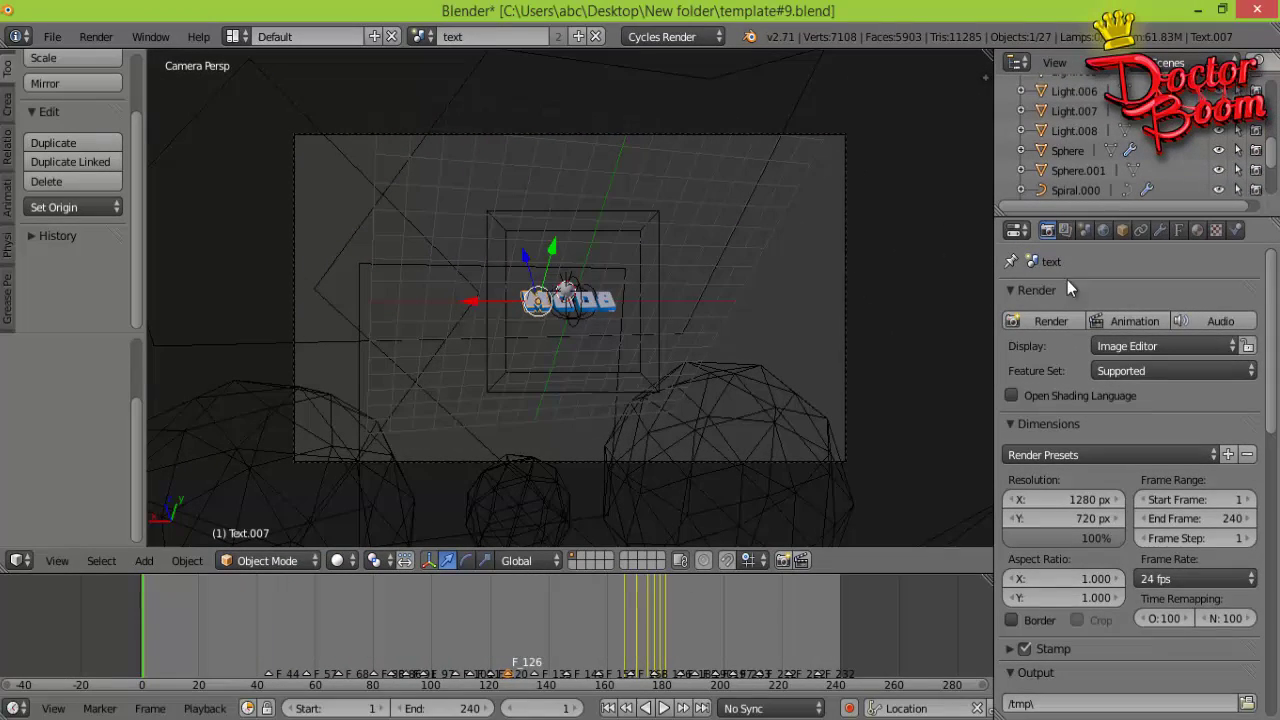
Point the render output to the Desktop with the file name IntroTemplate
{"action": "scroll", "coordinate": [1144, 575], "scroll_direction": "down", "scroll_amount": 5}
{"action": "scroll", "coordinate": [1144, 575], "scroll_direction": "up", "scroll_amount": 5}
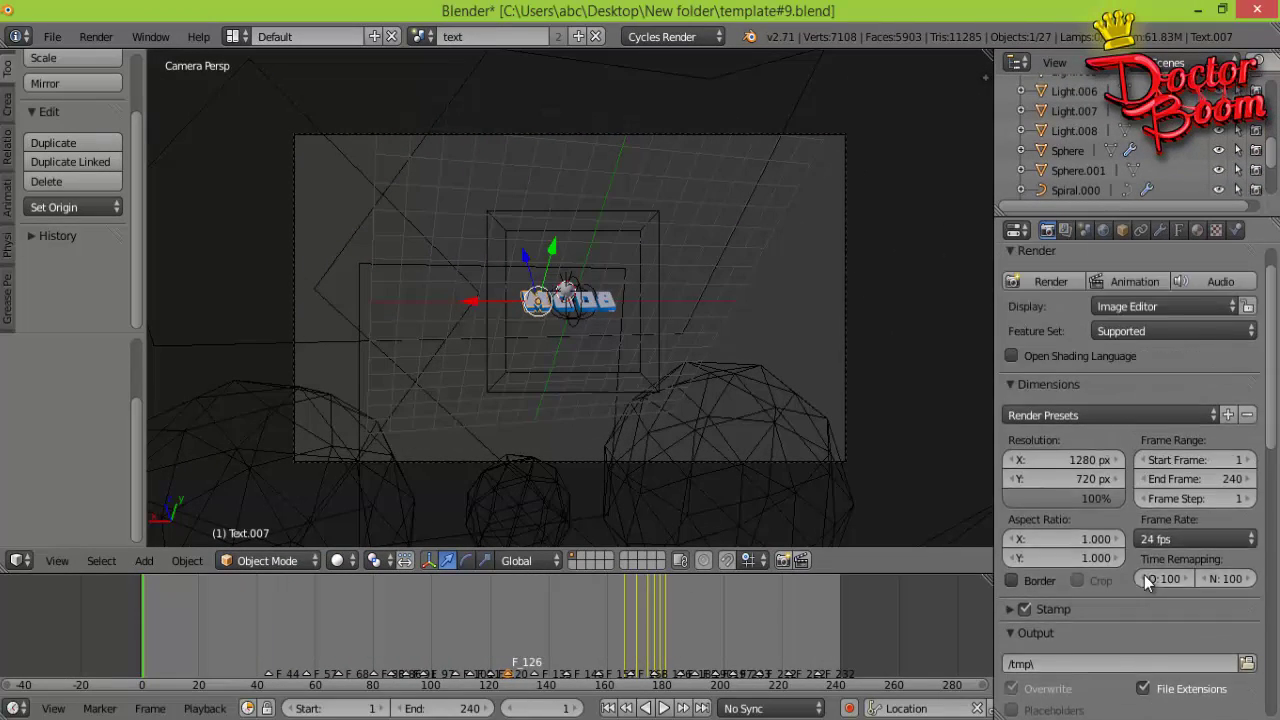
{"action": "scroll", "coordinate": [1149, 558], "scroll_direction": "down", "scroll_amount": 4}
{"action": "scroll", "coordinate": [1148, 560], "scroll_direction": "up", "scroll_amount": 3}
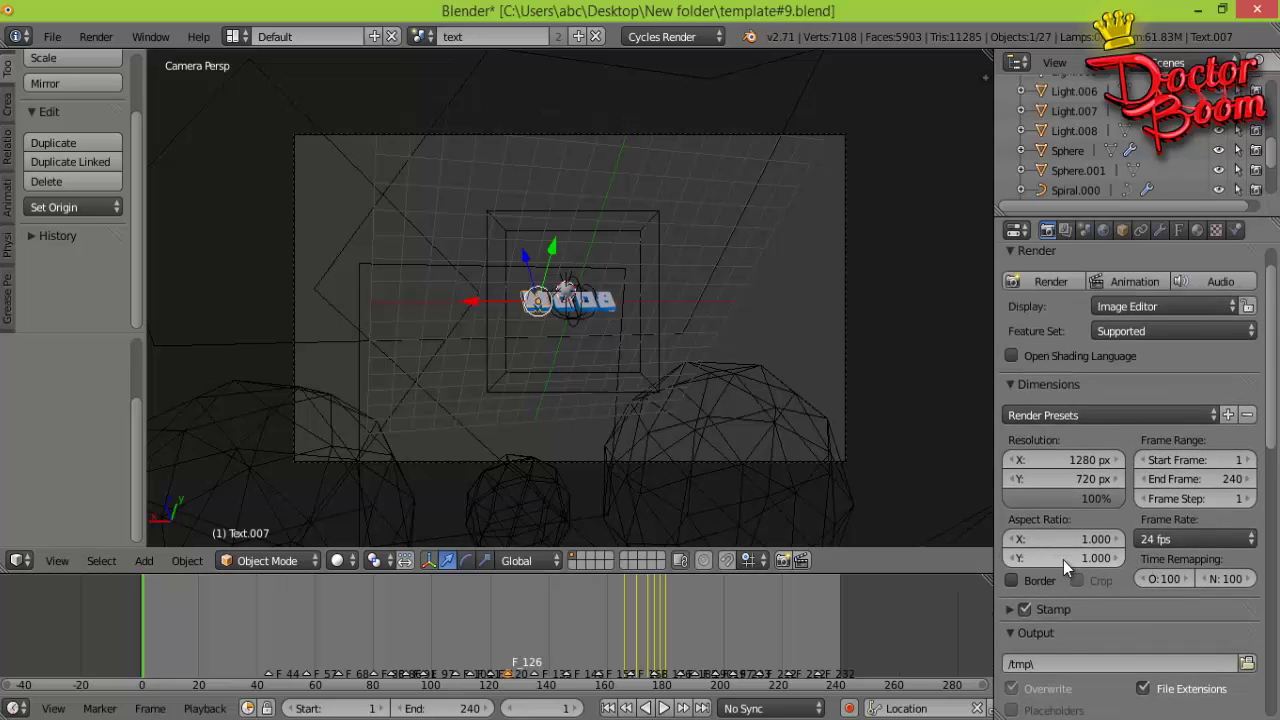
{"action": "scroll", "coordinate": [1063, 560], "scroll_direction": "down", "scroll_amount": 3}
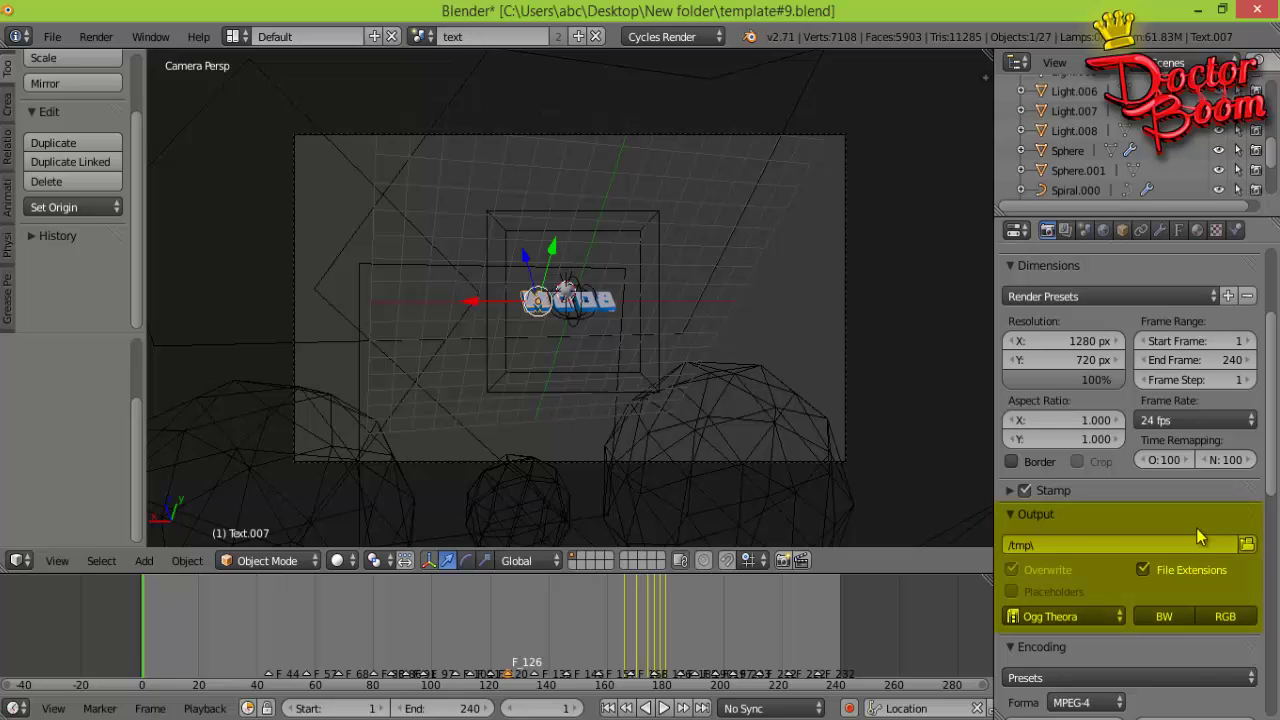
{"action": "left_click", "coordinate": [1247, 547]}
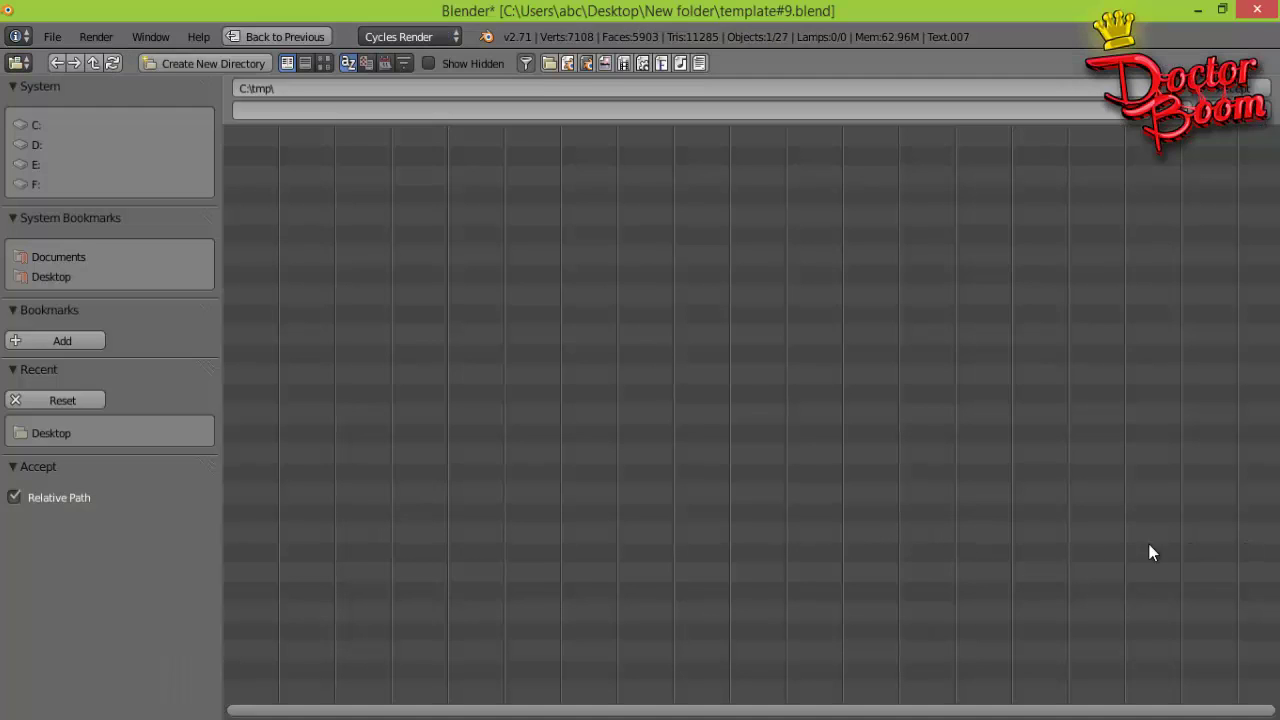
{"action": "left_click", "coordinate": [45, 280]}
{"action": "left_click", "coordinate": [295, 112]}
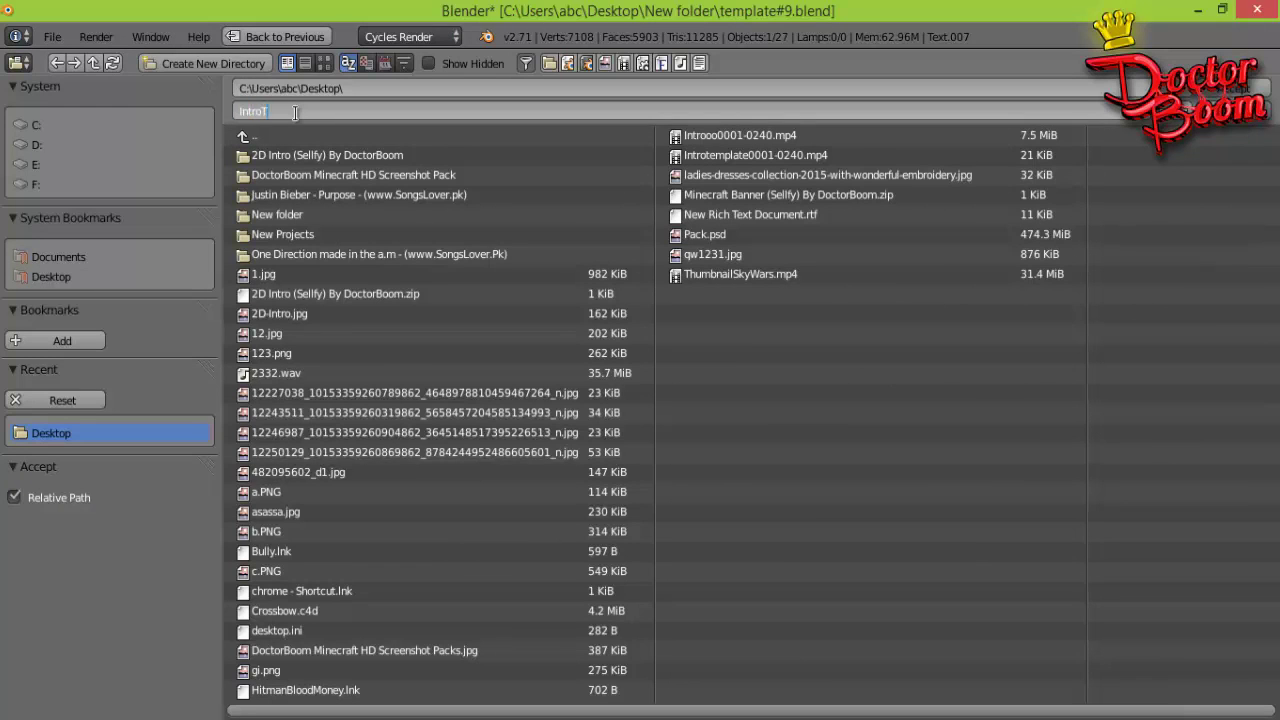
{"action": "type", "text": "IntroTemplate"}
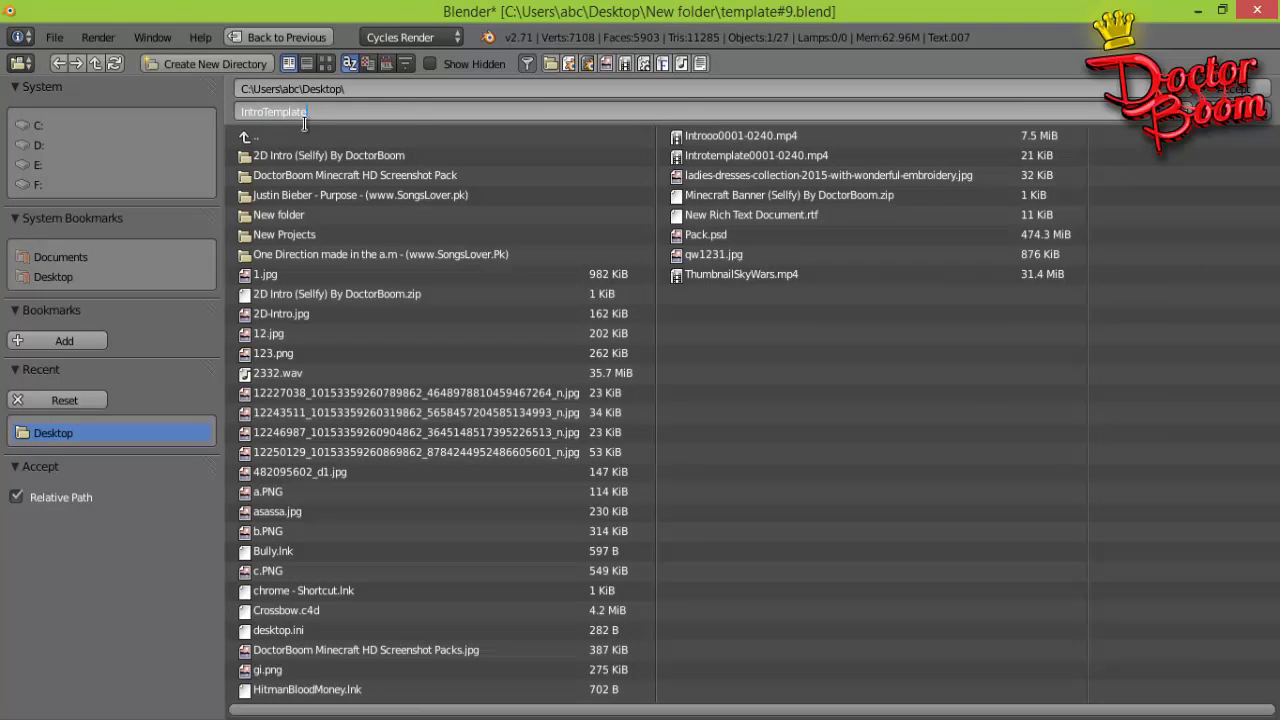
{"action": "key", "text": "Return"}
Accept the Desktop location and switch the output file format from Ogg Theora to MPEG
{"action": "left_click", "coordinate": [1235, 88]}
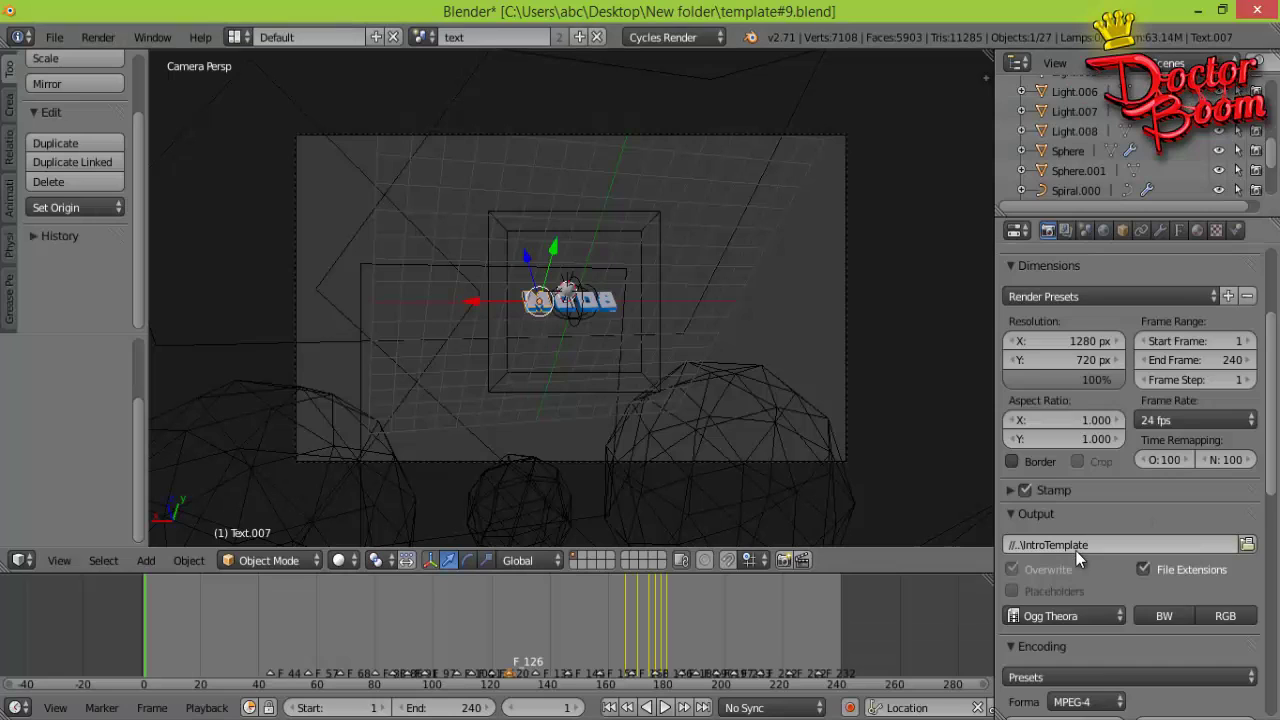
{"action": "scroll", "coordinate": [1093, 550], "scroll_direction": "down", "scroll_amount": 2}
{"action": "scroll", "coordinate": [1093, 550], "scroll_direction": "down", "scroll_amount": 2}
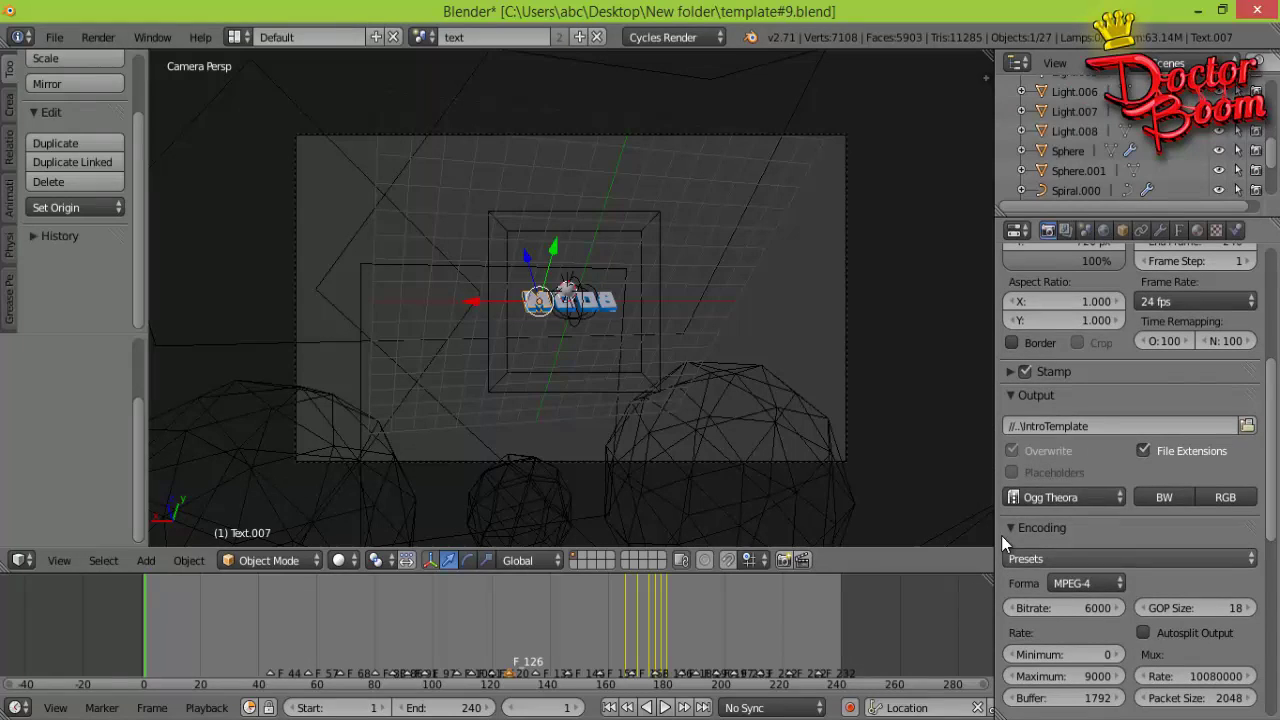
{"action": "left_click", "coordinate": [1061, 498]}
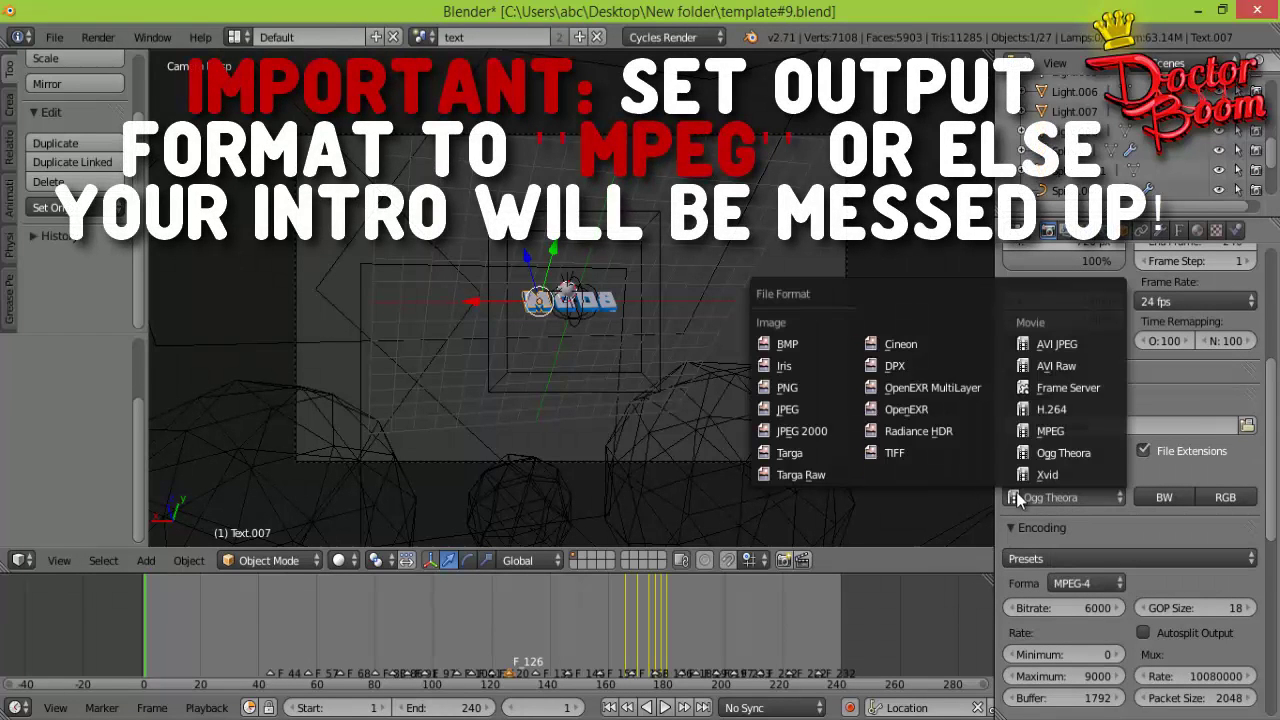
{"action": "left_click", "coordinate": [1055, 432]}
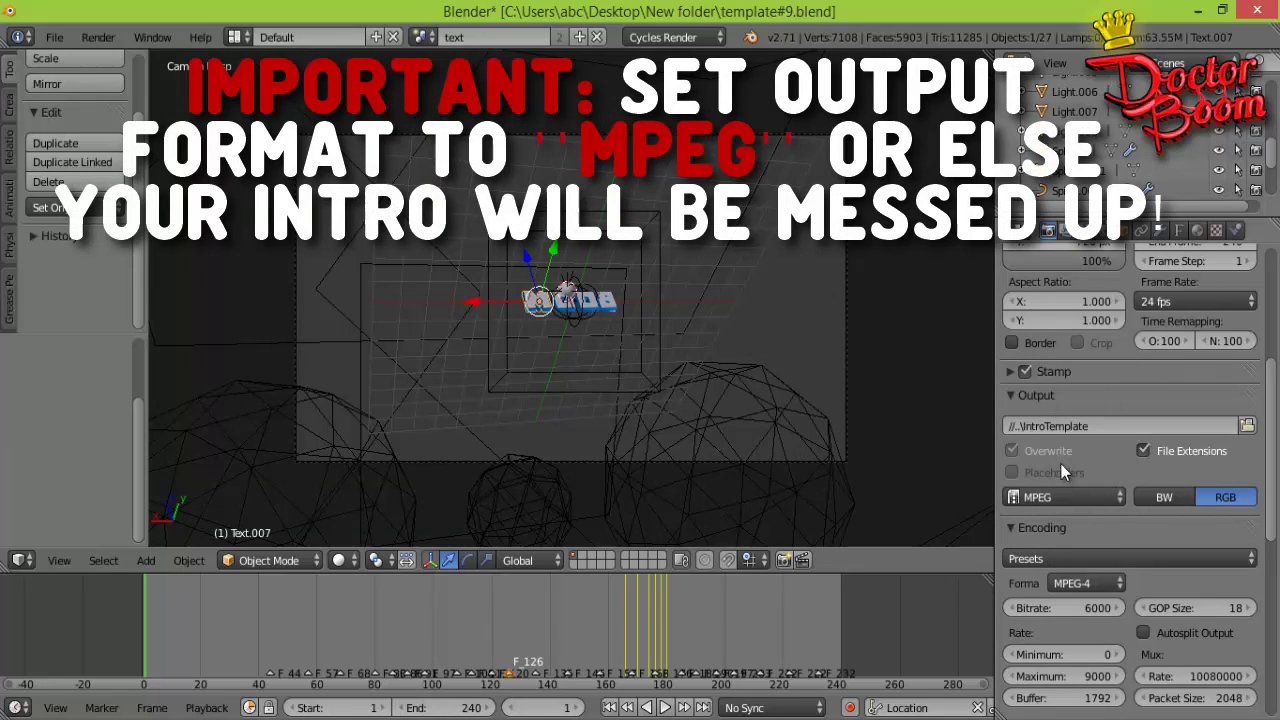
{"action": "left_click", "coordinate": [1066, 503]}
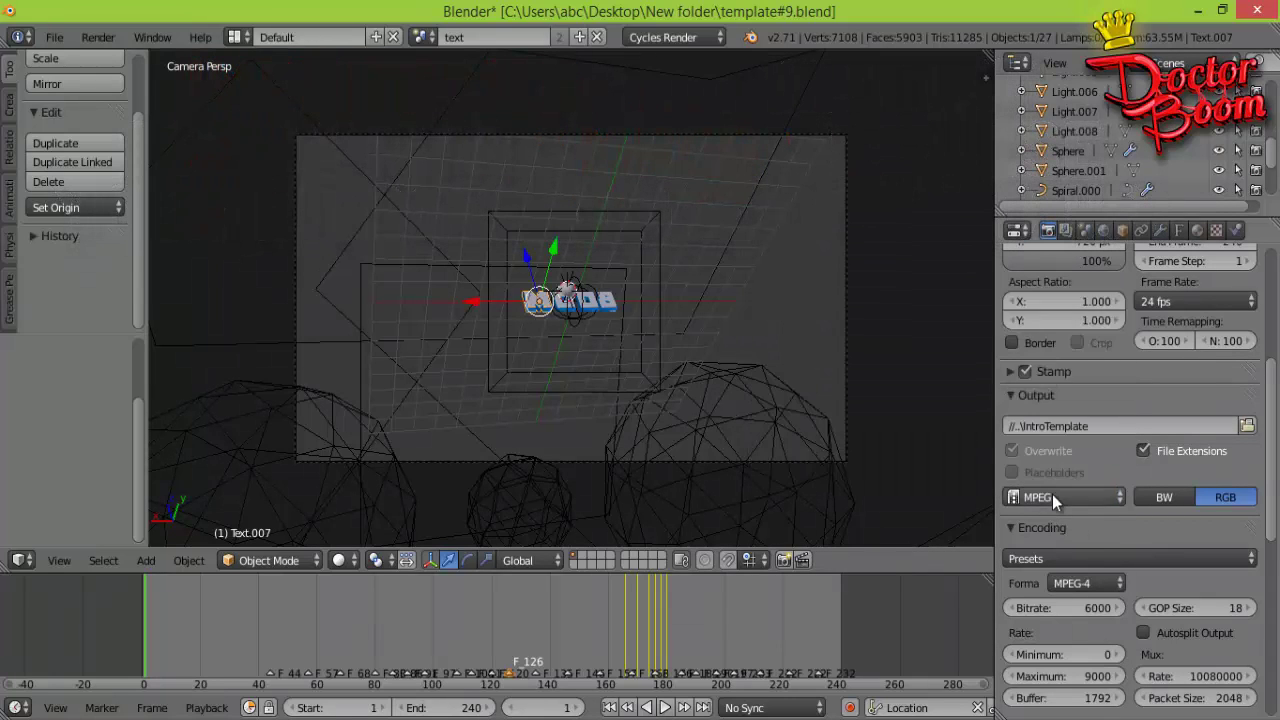
{"action": "left_click", "coordinate": [1052, 494]}
{"action": "left_click", "coordinate": [1050, 430]}
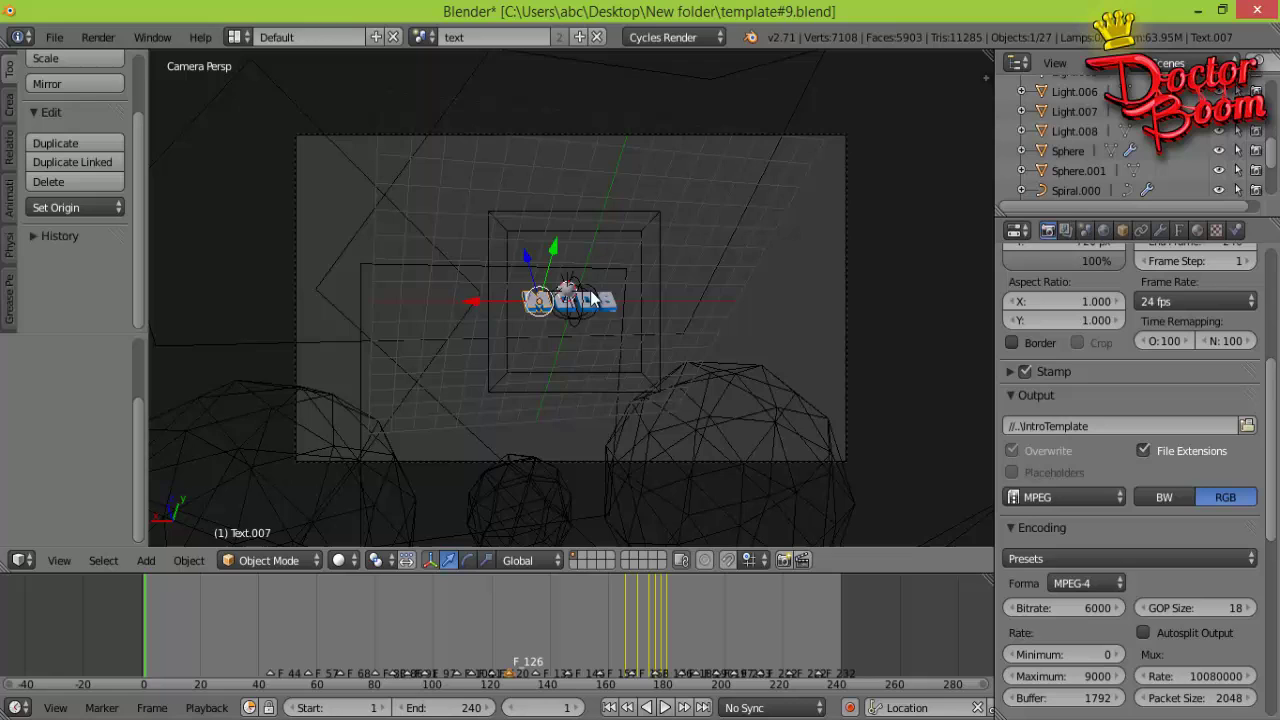
{"action": "scroll", "coordinate": [1126, 381], "scroll_direction": "up", "scroll_amount": 7}
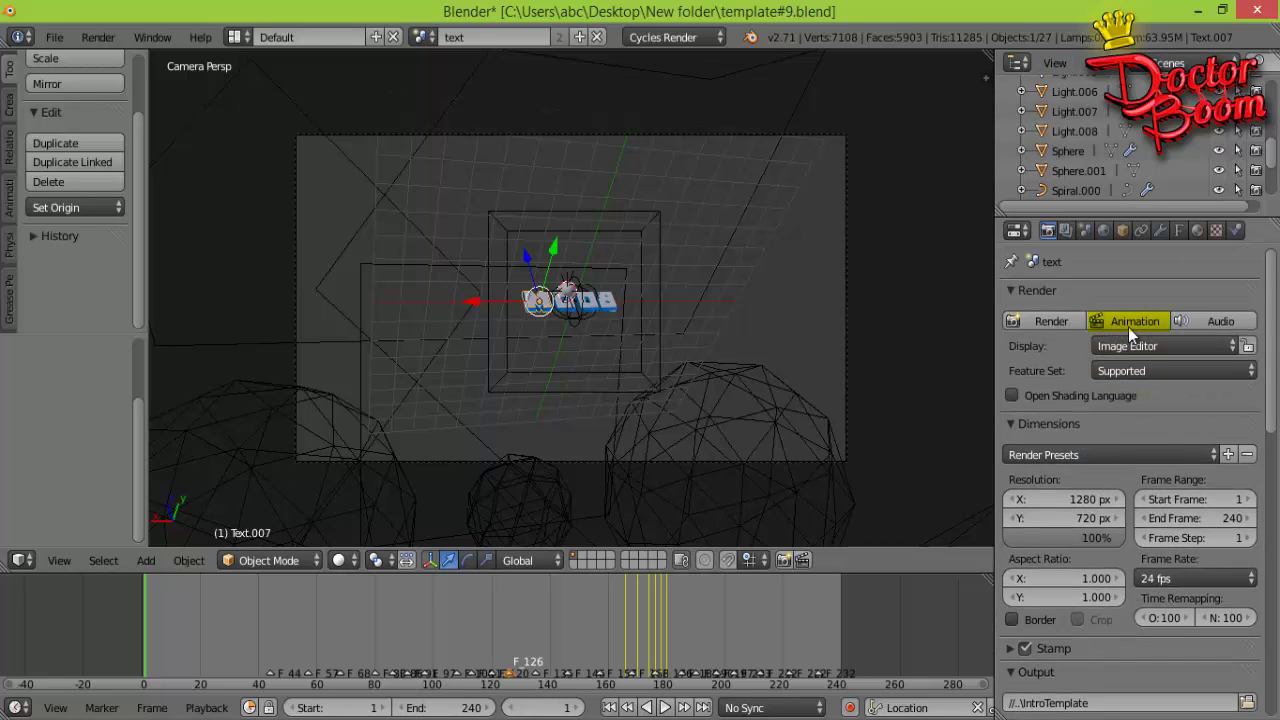
Start rendering all 240 frames of the BOOM intro animation
{"action": "left_click", "coordinate": [1142, 323]}
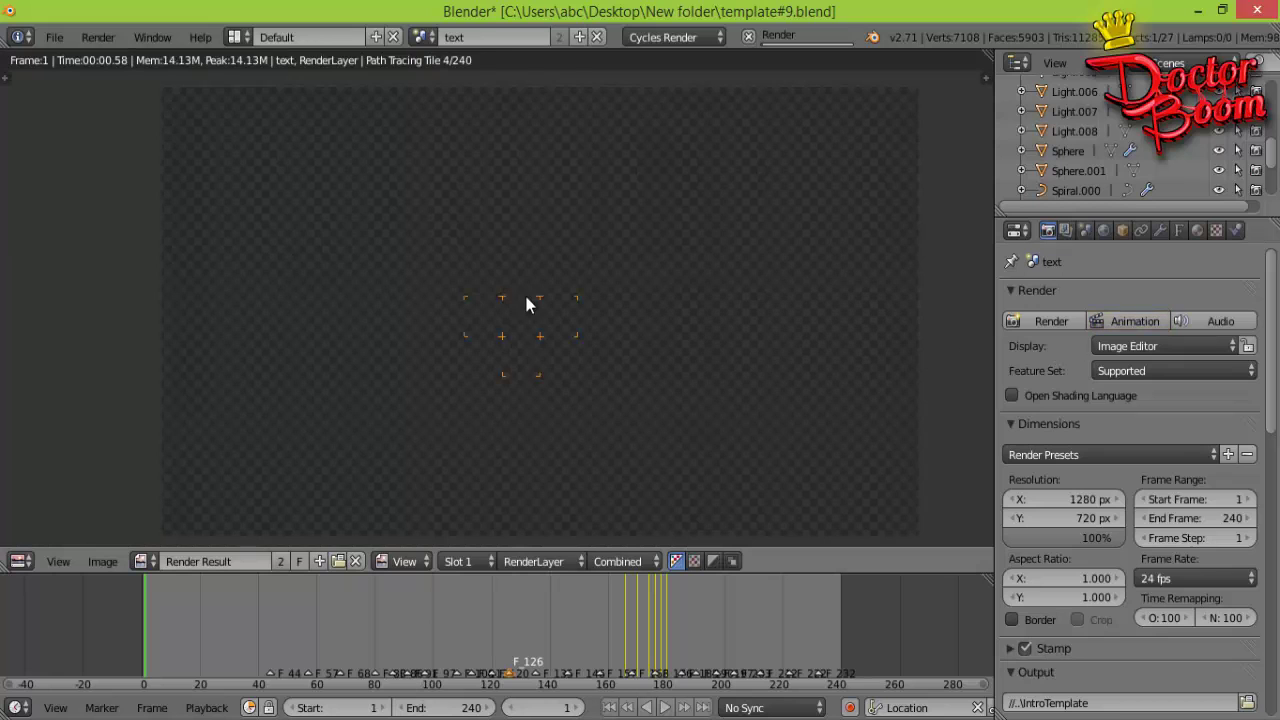